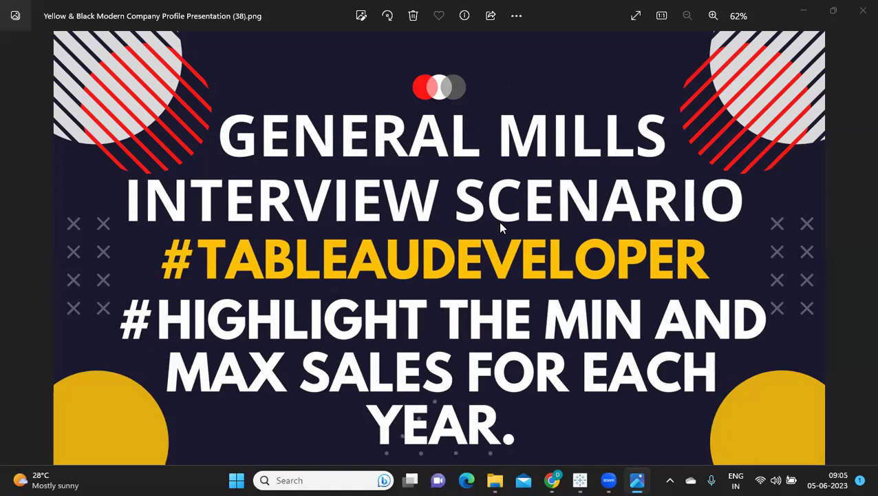
# - Switch from Photos to the Tableau - Book1 workbook showing the WINDOW sheet
pyautogui.moveTo(581, 479)
pyautogui.click(569, 400)
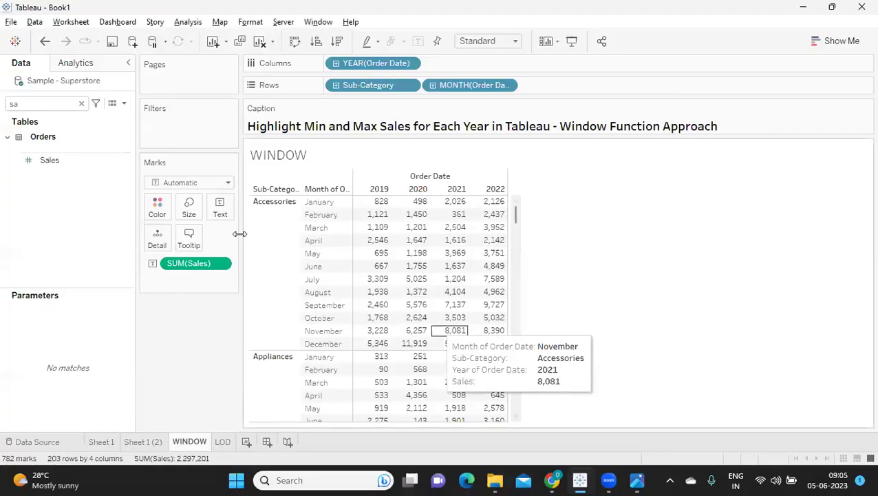
# - Clear the 'sa' search in the Data pane so every data field is listed again
pyautogui.click(53, 160)
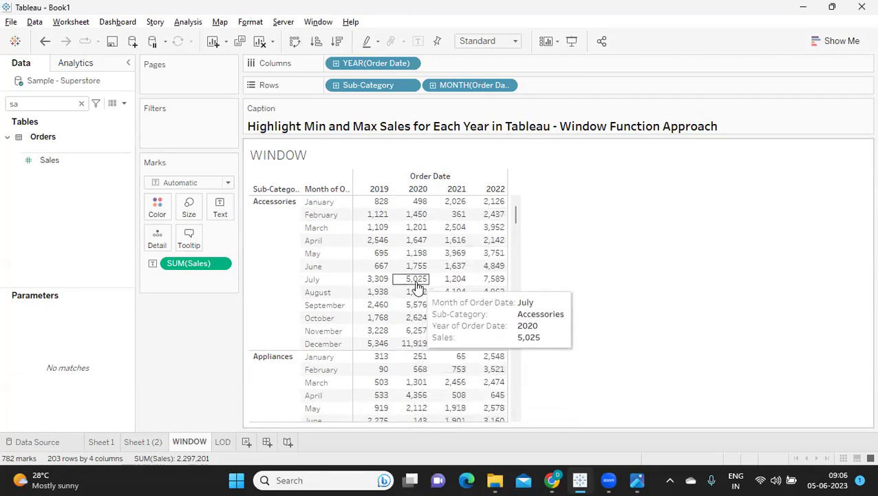
pyautogui.click(81, 103)
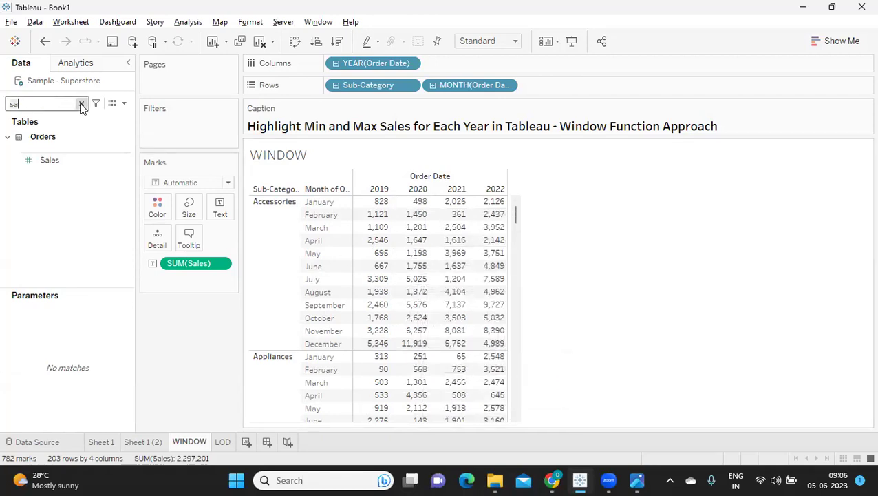
pyautogui.click(122, 104)
# - Create and apply the calculated field 'Window Function -Min and Max' as window_min(sum([Sales]))
pyautogui.click(69, 117)
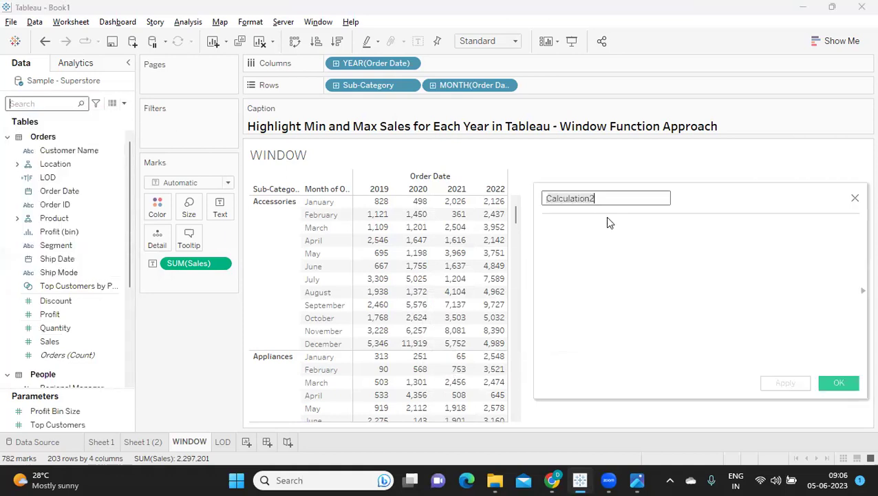
pyautogui.write('Window Function -')
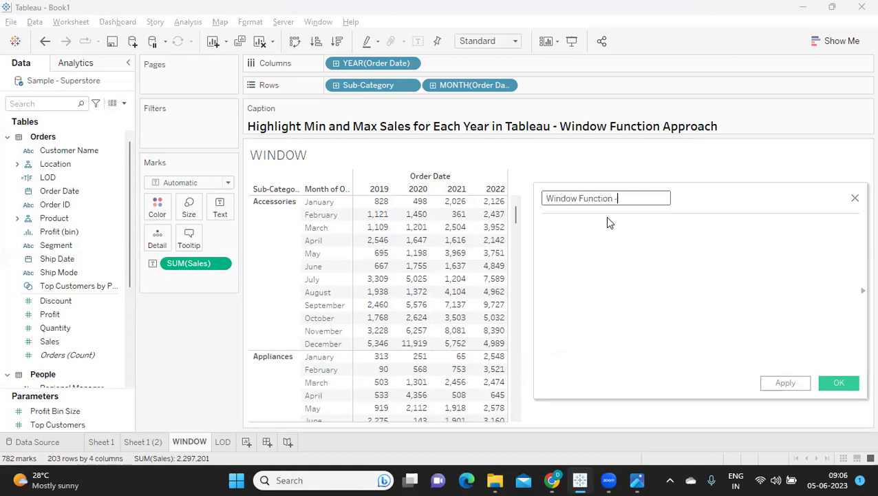
pyautogui.write('Min and Max')
pyautogui.press('Tab')
pyautogui.write('w')
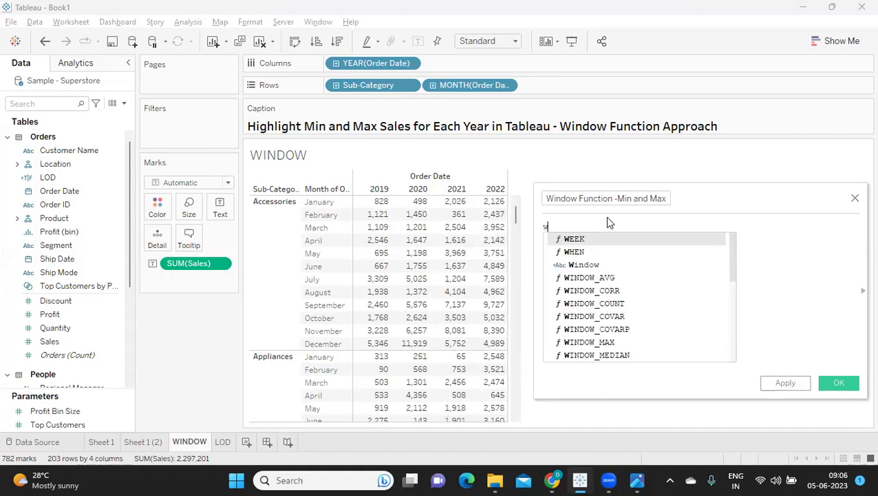
pyautogui.write('indow_m')
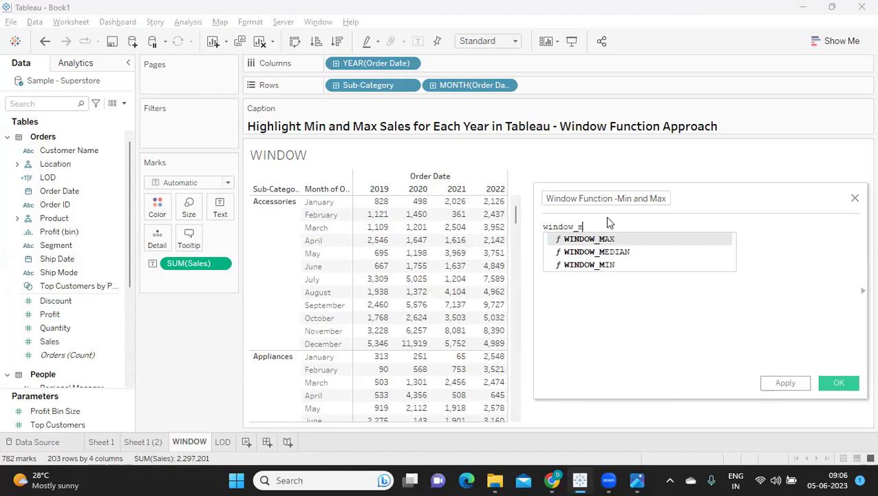
pyautogui.write('in(sum(s')
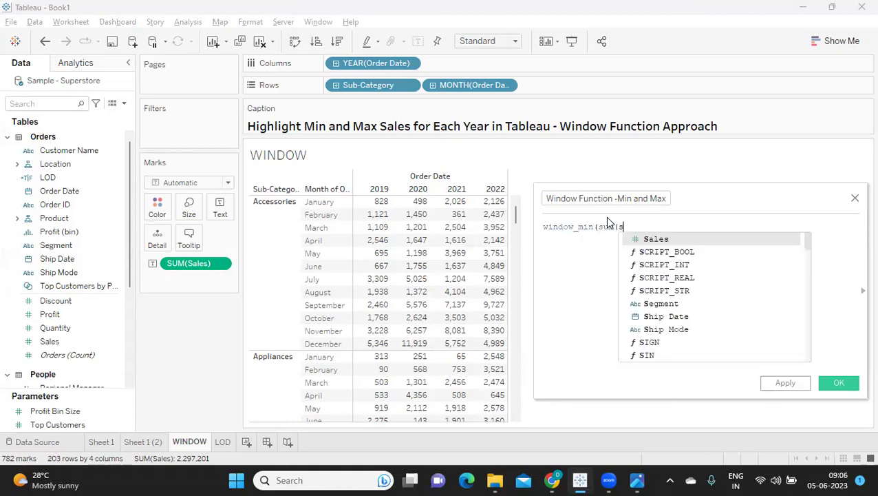
pyautogui.press('Return')
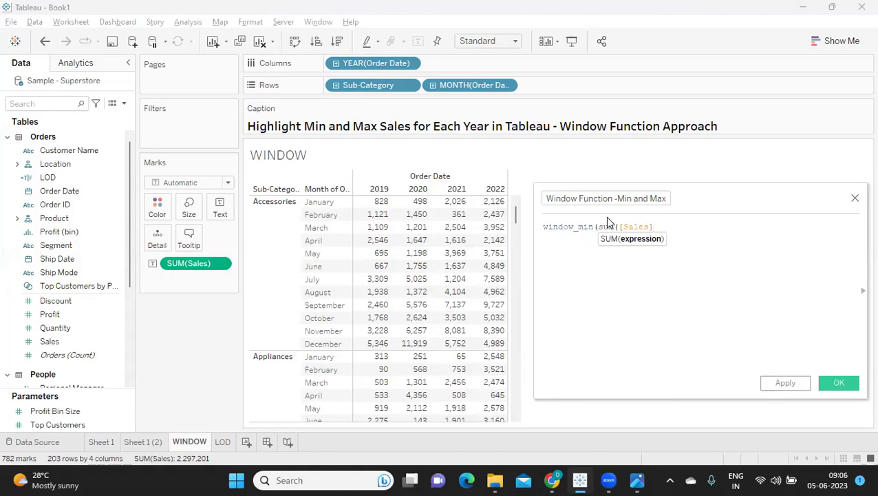
pyautogui.write(')')
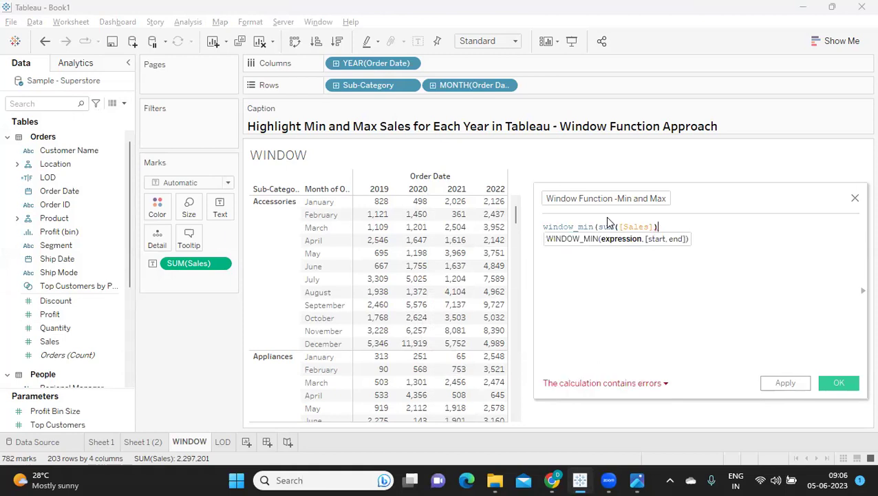
pyautogui.write(')')
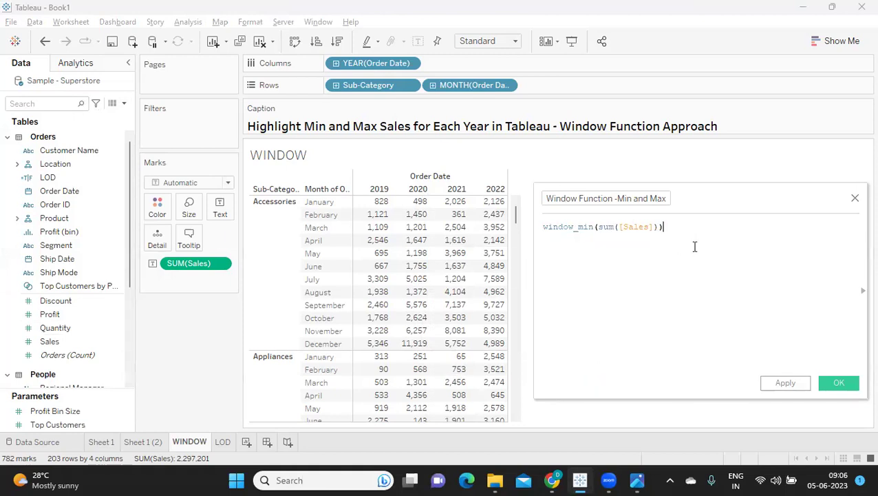
pyautogui.click(787, 383)
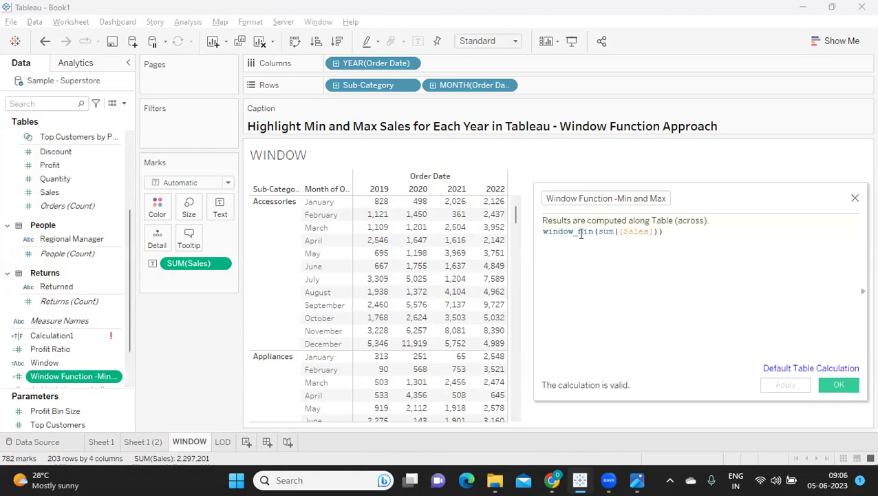
# - Add Window Function -Min and Max to Text so each month shows its window minimum
pyautogui.moveTo(579, 232); pyautogui.dragTo(595, 233)
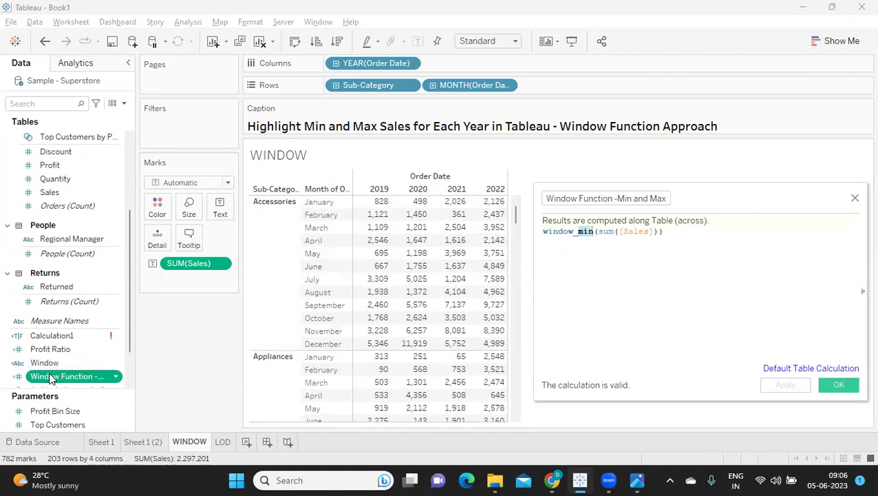
pyautogui.moveTo(51, 379); pyautogui.dragTo(220, 217)
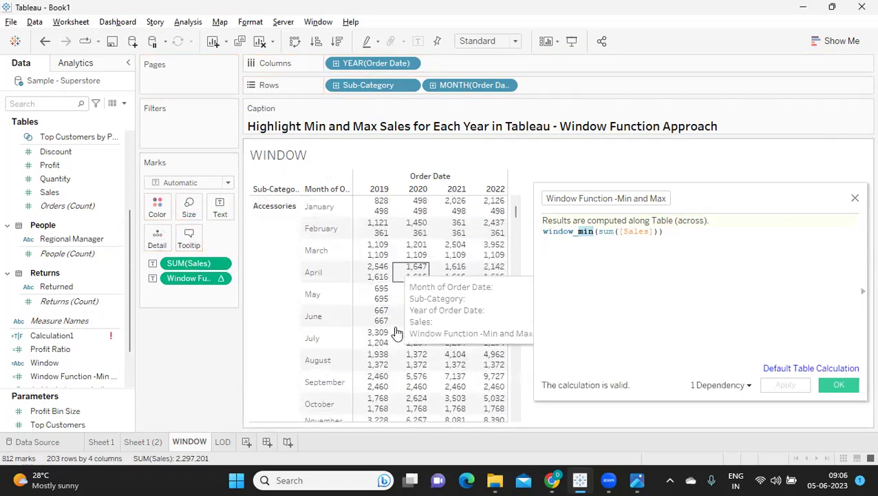
pyautogui.moveTo(697, 196); pyautogui.dragTo(742, 153)
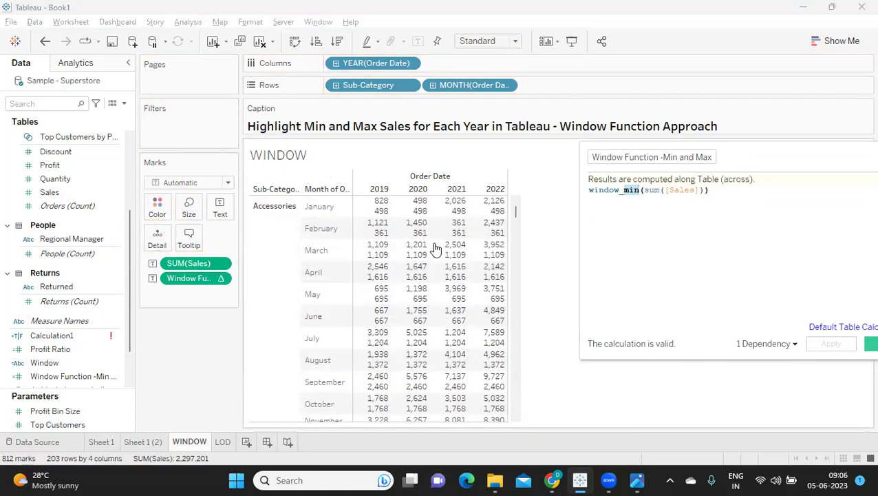
pyautogui.moveTo(369, 219)
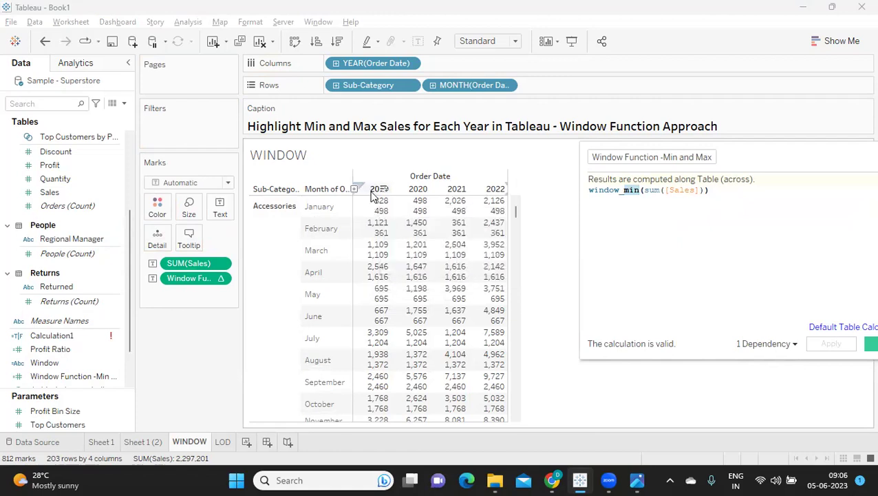
pyautogui.moveTo(406, 196)
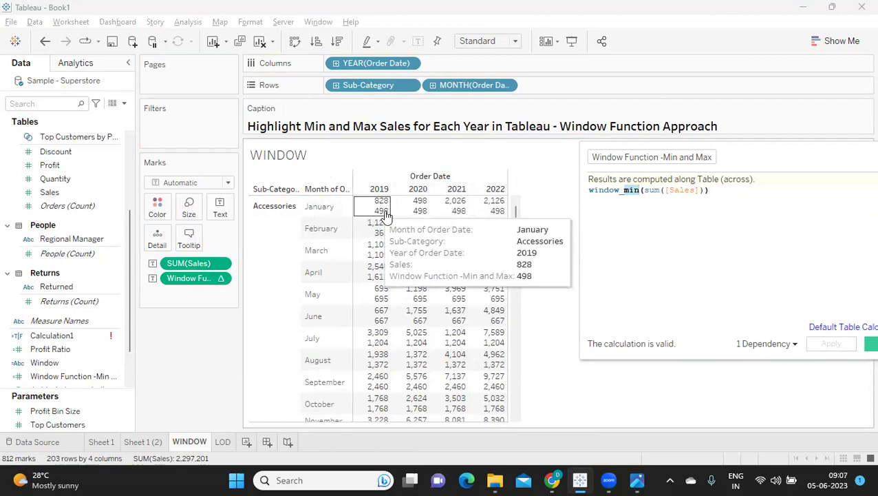
pyautogui.moveTo(472, 217)
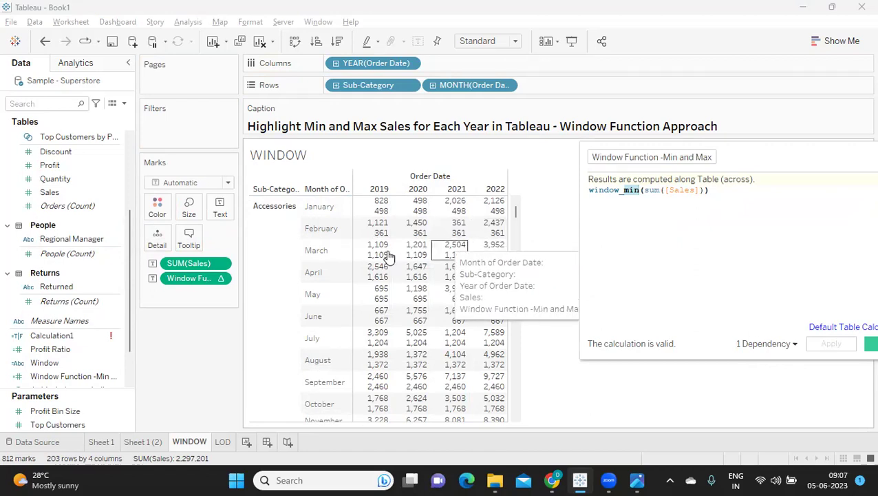
pyautogui.click(222, 278)
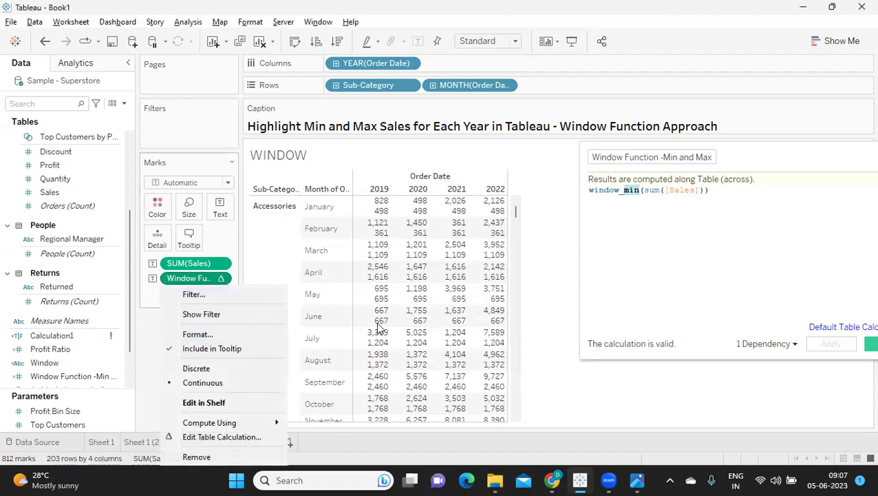
# - Compute the window minimum at Month of Order Date level, restarting every Sub-Category
pyautogui.click(204, 438)
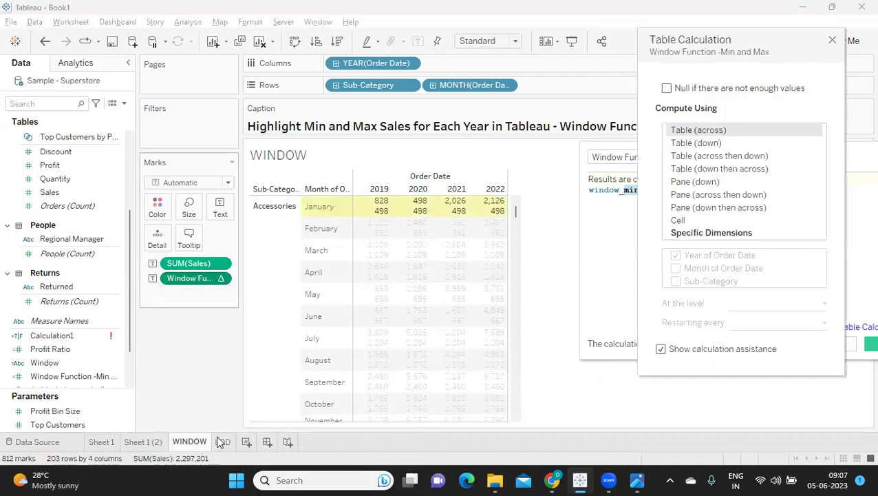
pyautogui.click(691, 234)
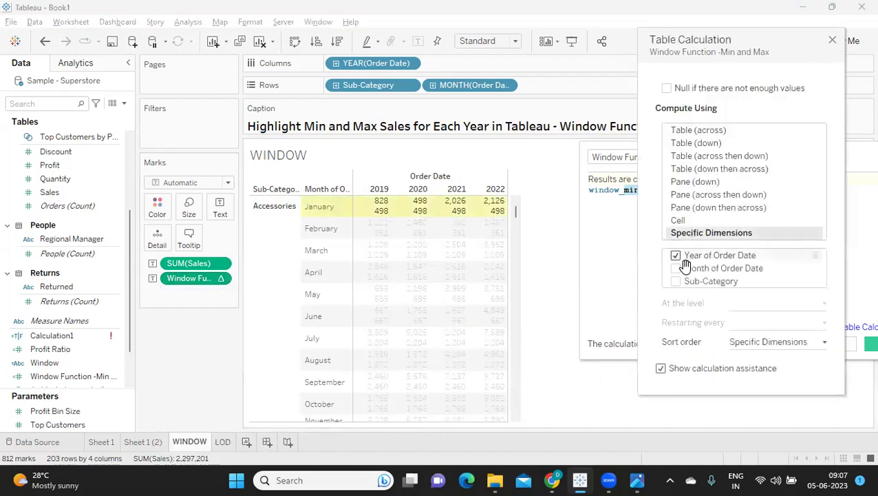
pyautogui.click(697, 143)
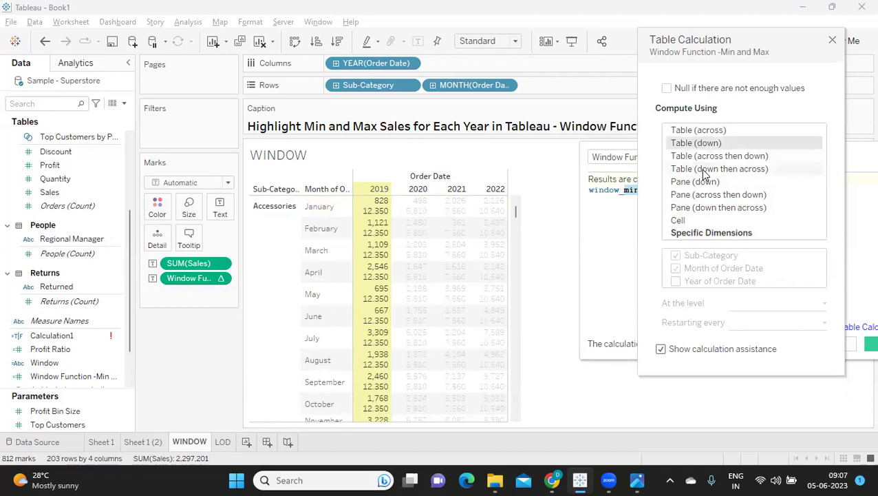
pyautogui.click(709, 170)
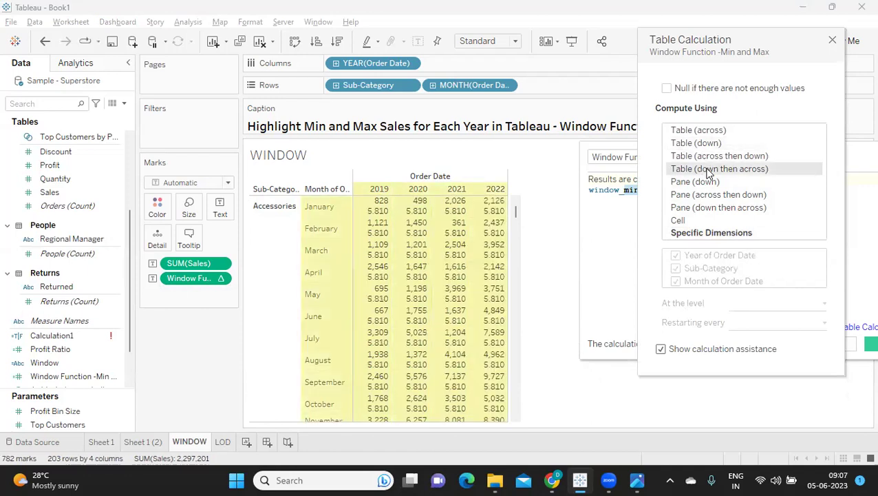
pyautogui.click(680, 234)
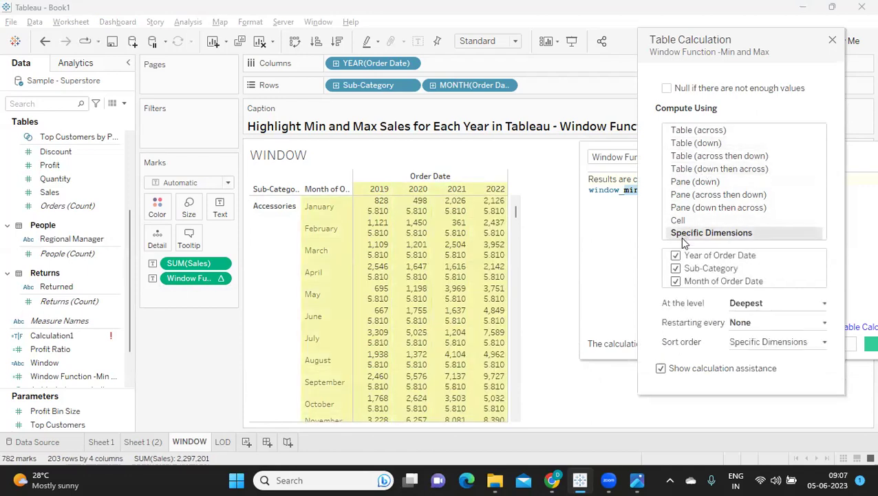
pyautogui.click(754, 305)
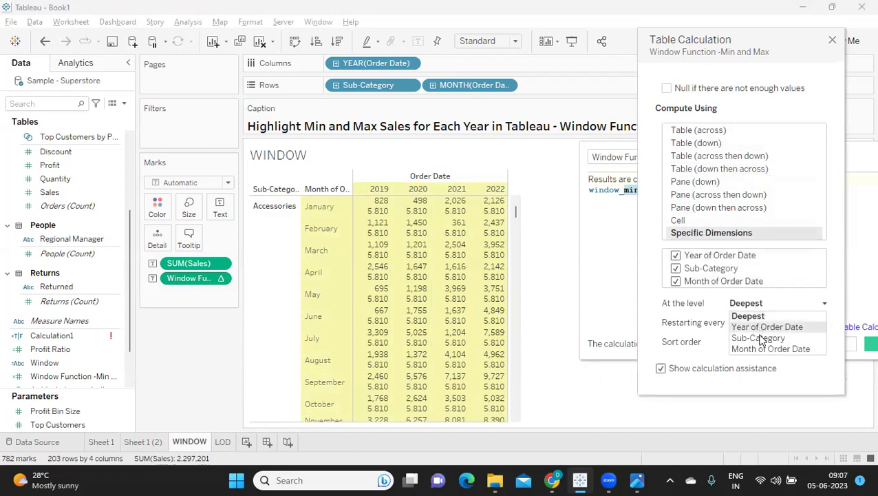
pyautogui.click(754, 348)
pyautogui.click(749, 323)
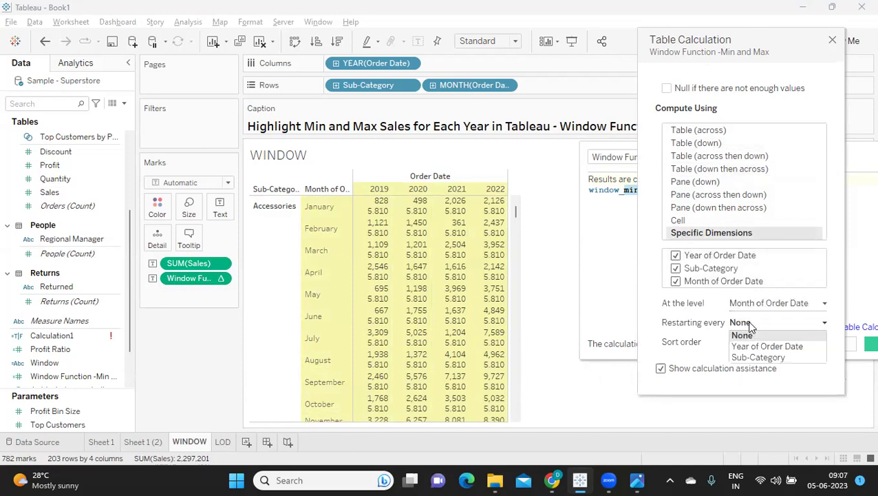
pyautogui.click(758, 357)
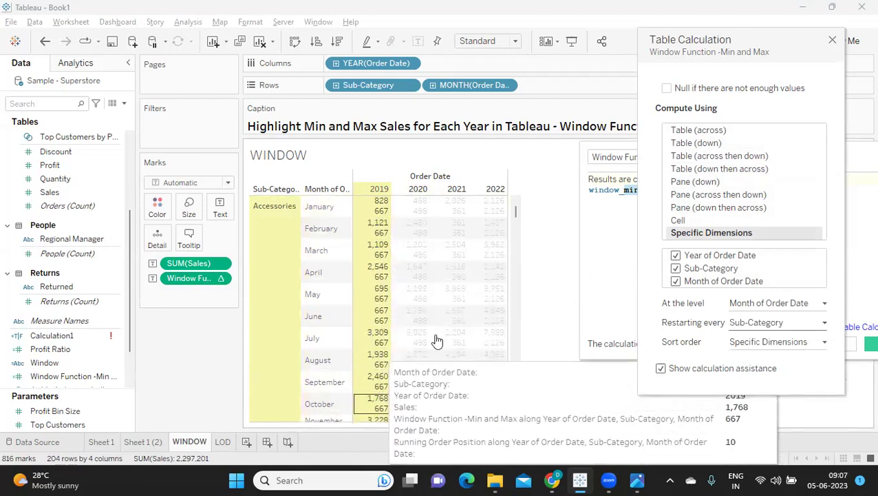
pyautogui.click(618, 214)
pyautogui.moveTo(724, 192); pyautogui.dragTo(592, 191)
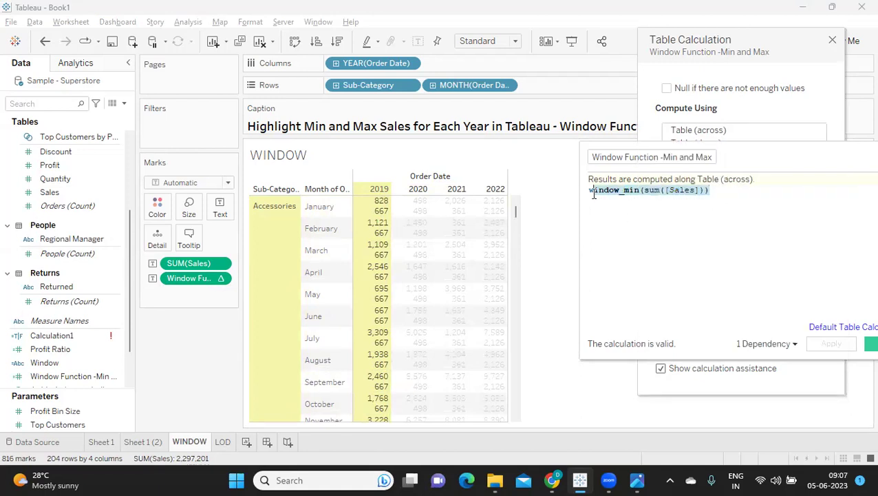
# - Remove the pill from Marks and rewrite the formula as IF sum([Sales]) = window_min(sum([Sales])) THEN "Highlight" END
pyautogui.click(590, 190)
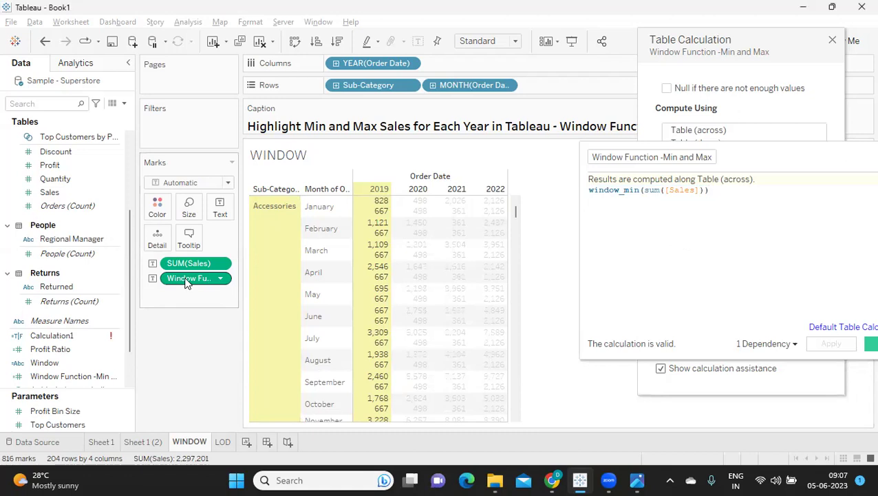
pyautogui.moveTo(190, 287); pyautogui.dragTo(190, 333)
pyautogui.click(590, 190)
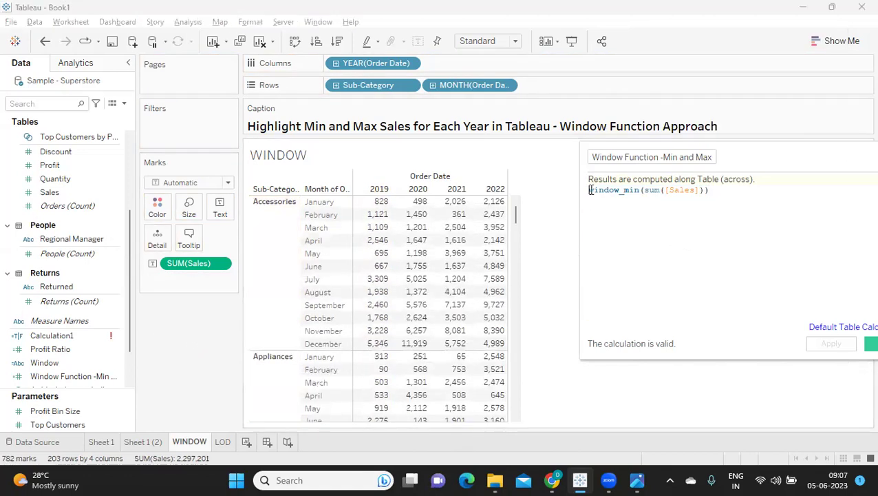
pyautogui.press('Return')
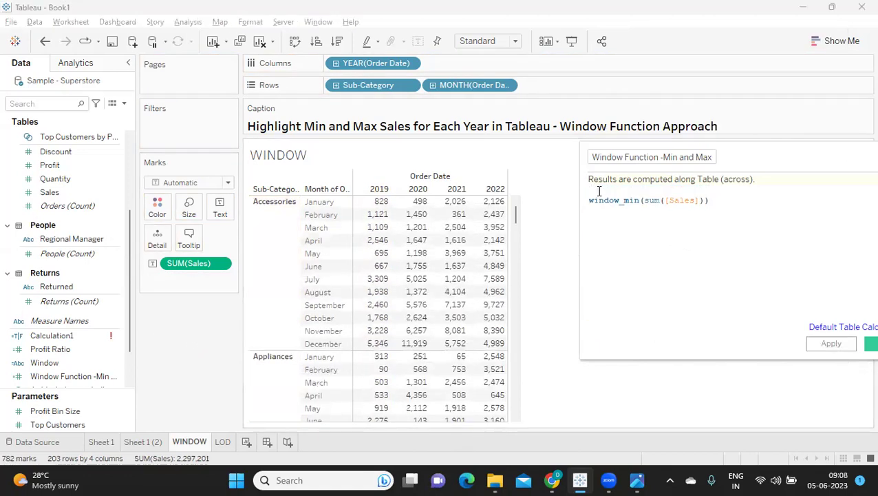
pyautogui.write('IF sum([Sales]')
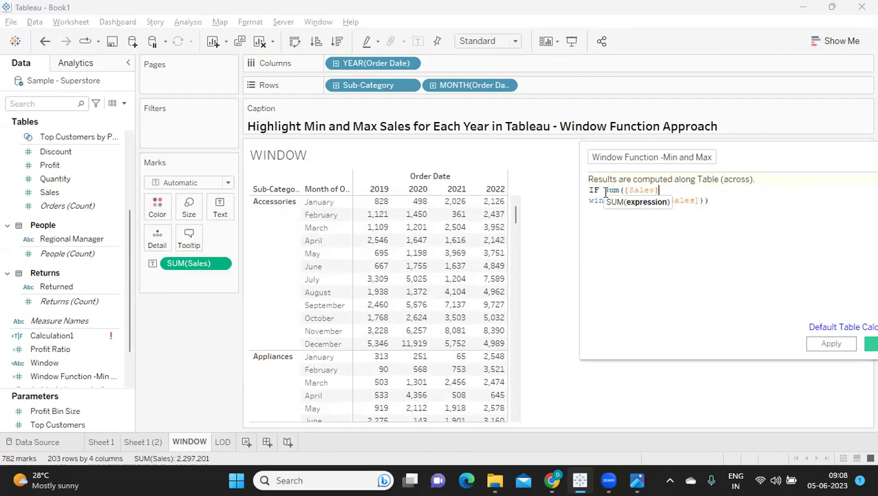
pyautogui.write(') =')
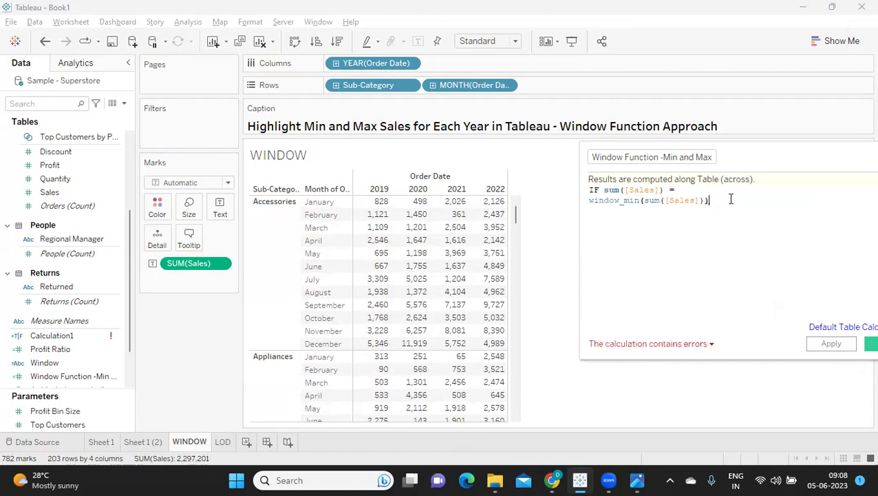
pyautogui.press('Return')
pyautogui.write('THEN ')
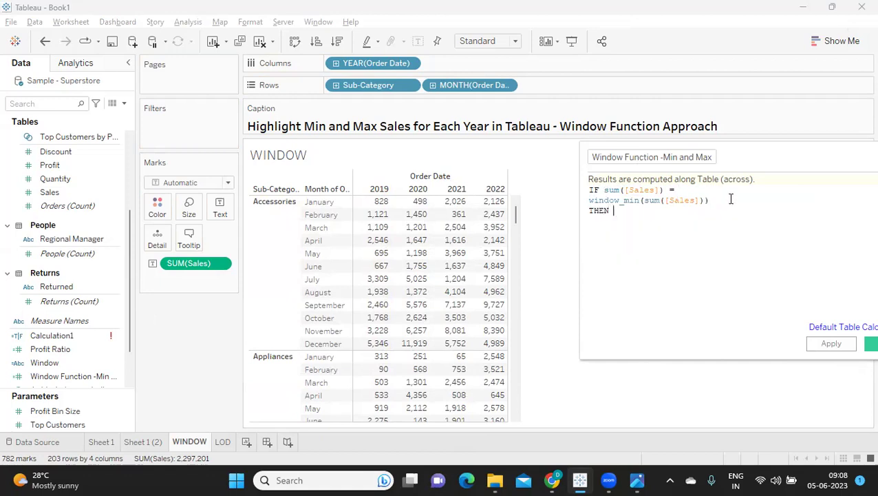
pyautogui.write('"Highlight" END')
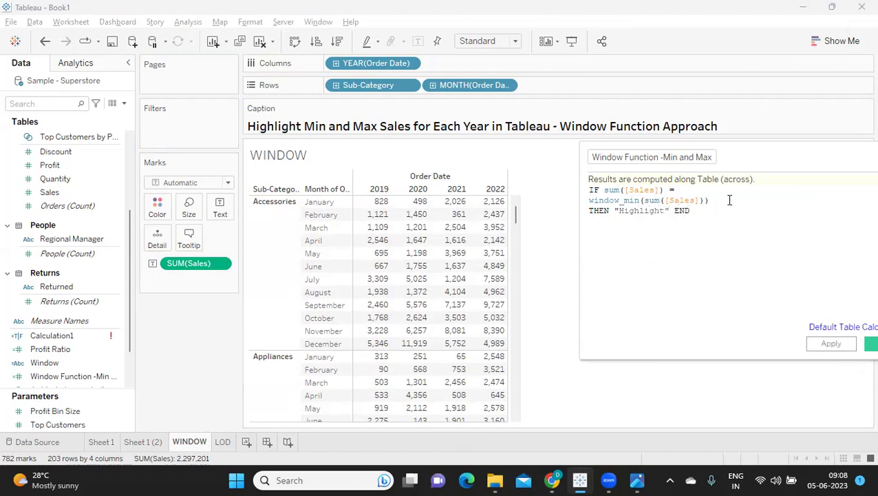
pyautogui.moveTo(377, 270)
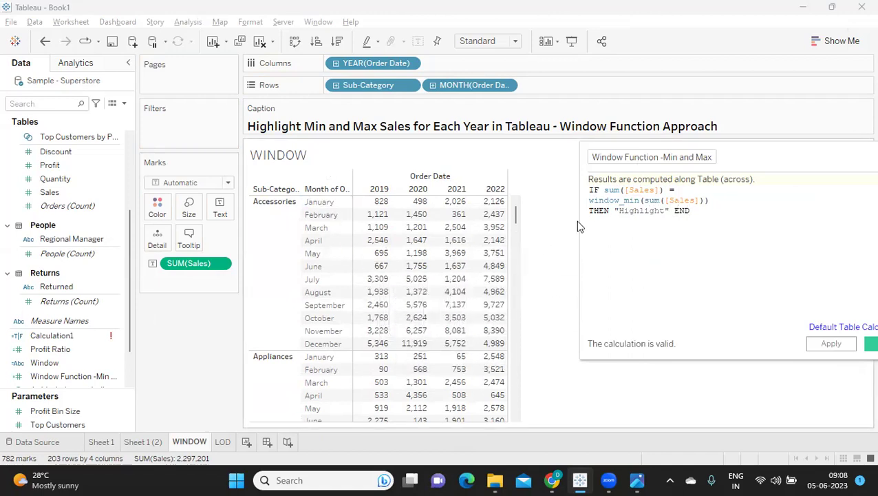
pyautogui.doubleClick(624, 200)
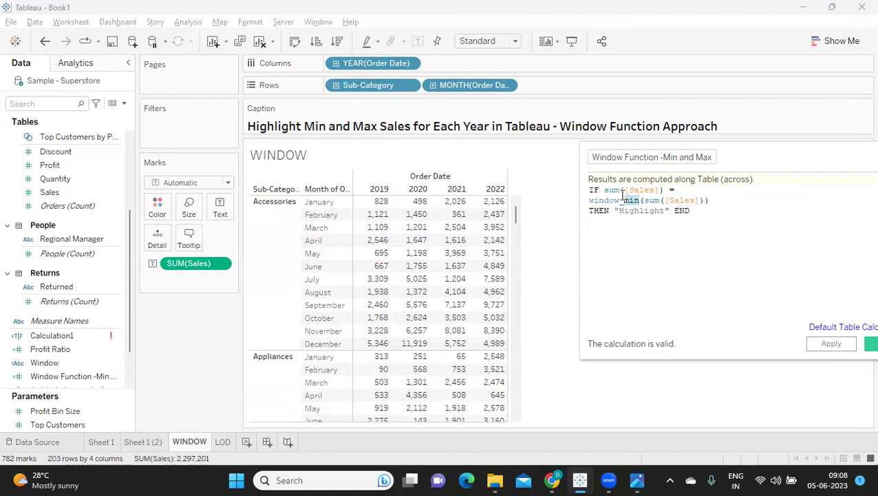
pyautogui.click(828, 345)
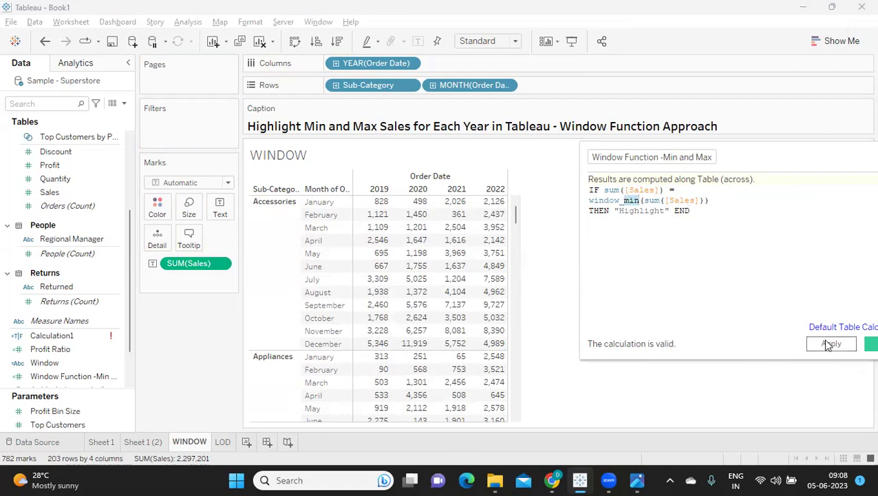
pyautogui.click(868, 344)
pyautogui.click(69, 103)
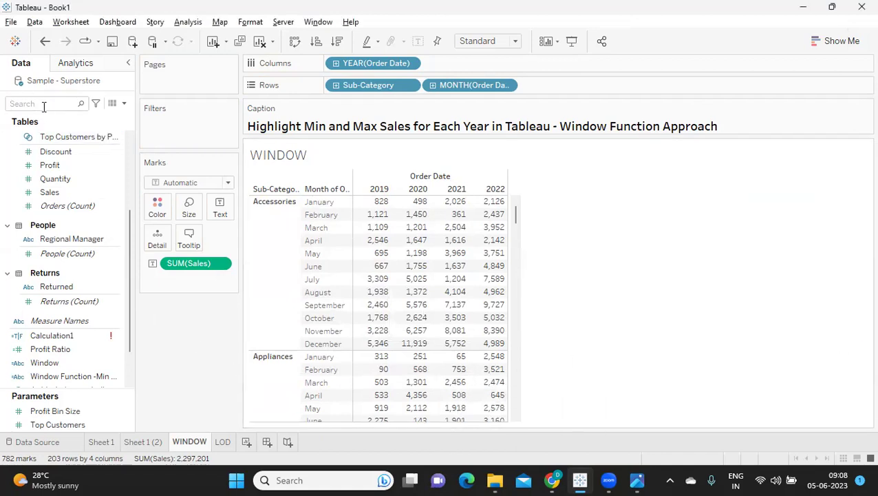
# - Search the Data pane for 'win' and put Window Function -Min and Max on Color
pyautogui.write('win')
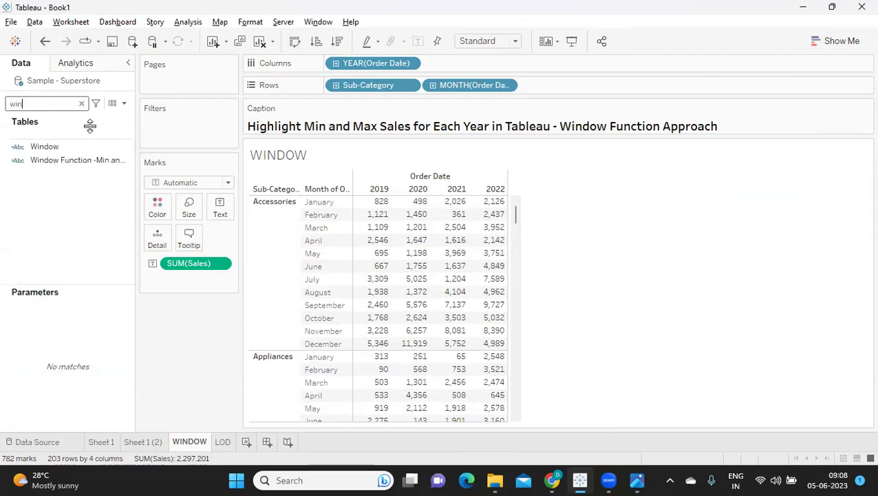
pyautogui.moveTo(77, 160); pyautogui.dragTo(157, 208)
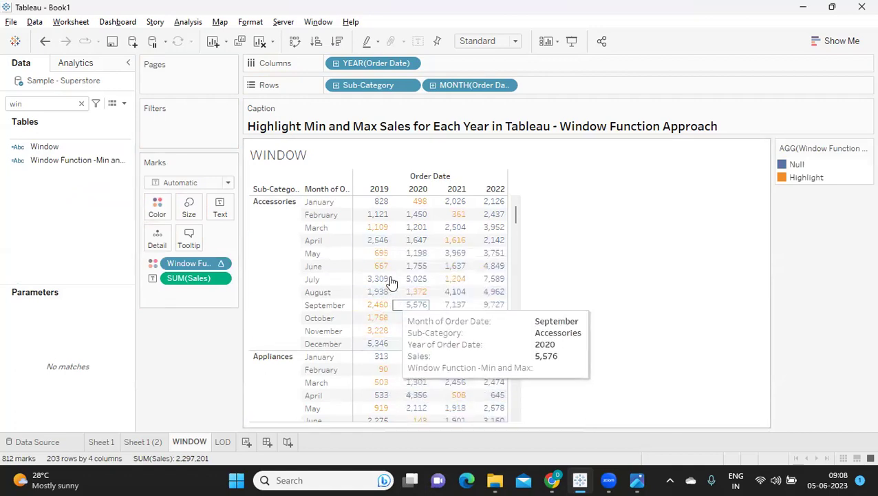
pyautogui.click(221, 264)
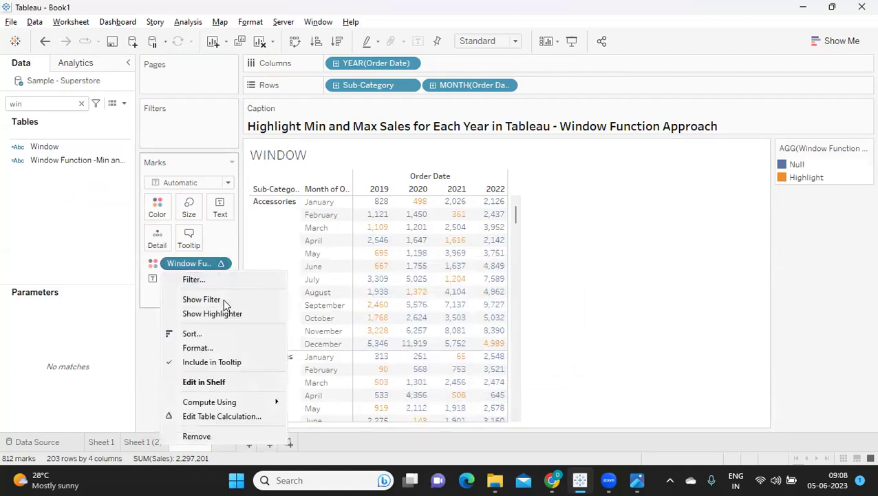
pyautogui.click(220, 415)
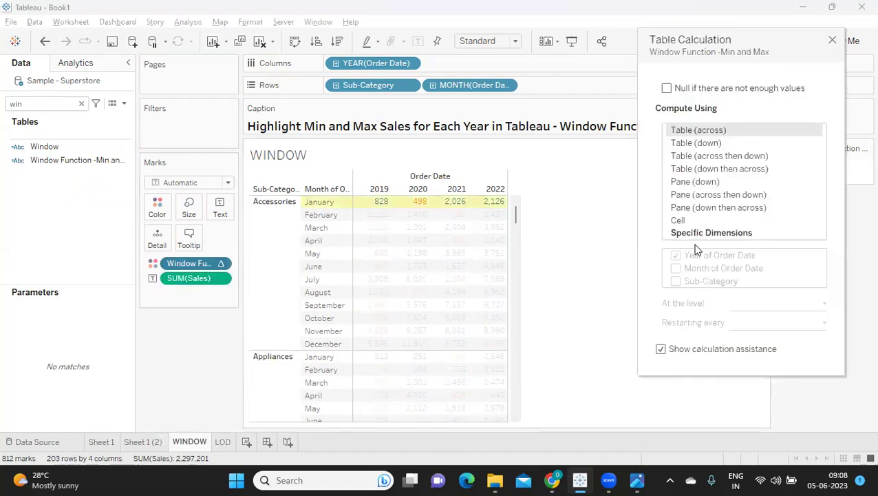
# - Compute the colour calculation at Month of Order Date level, restarting every Year of Order Date
pyautogui.click(699, 235)
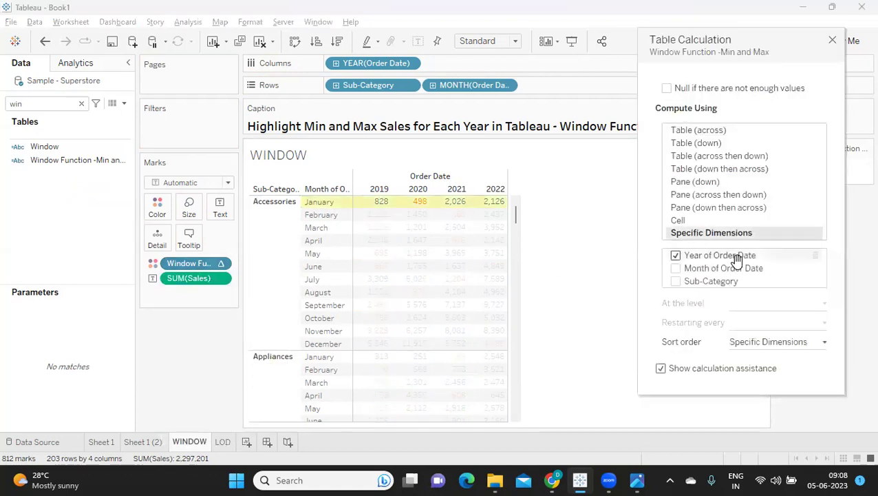
pyautogui.click(676, 269)
pyautogui.click(675, 281)
pyautogui.click(765, 303)
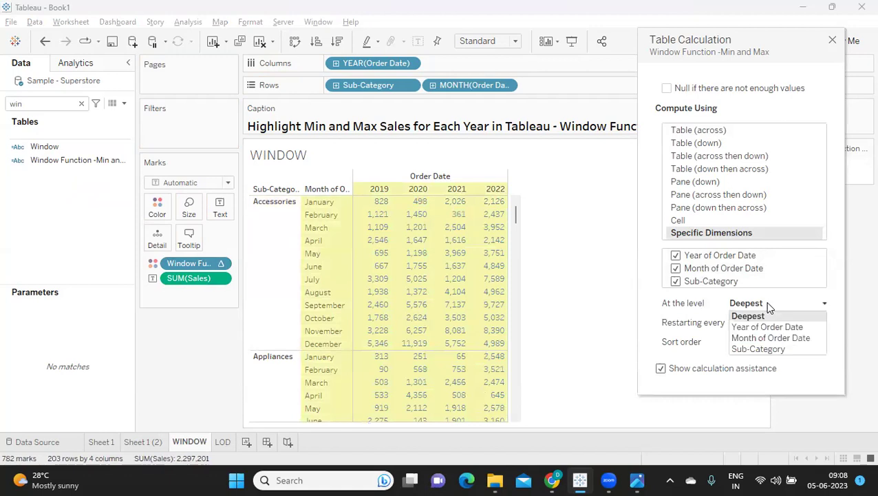
pyautogui.click(771, 338)
pyautogui.click(760, 326)
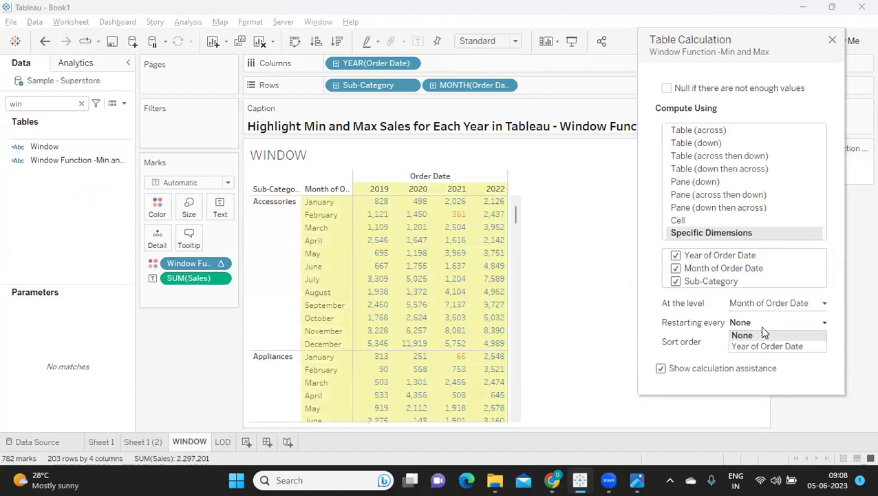
pyautogui.click(760, 345)
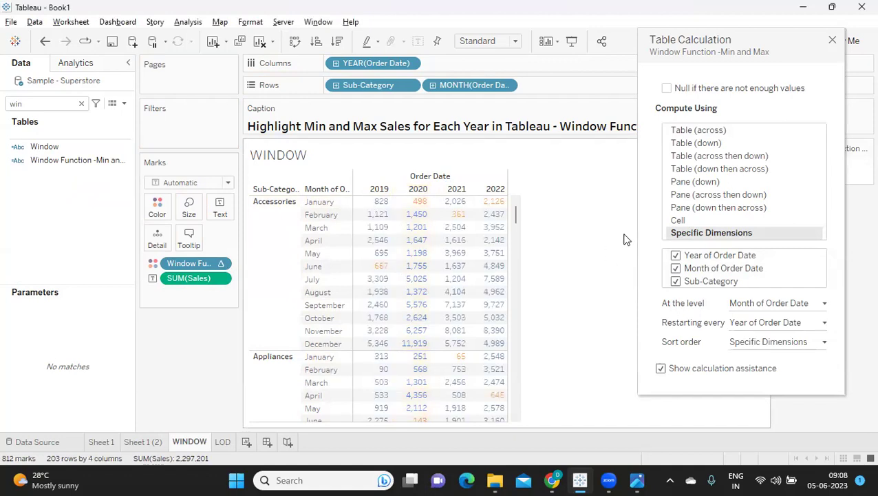
pyautogui.click(832, 39)
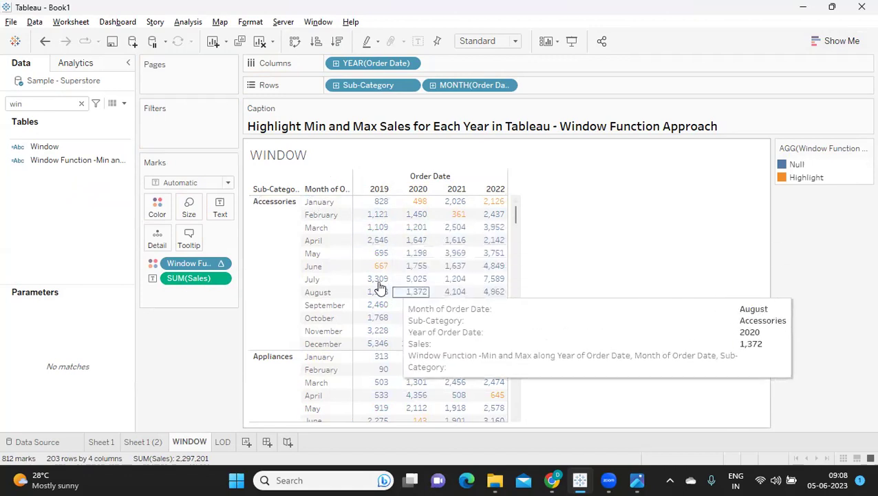
pyautogui.moveTo(380, 273)
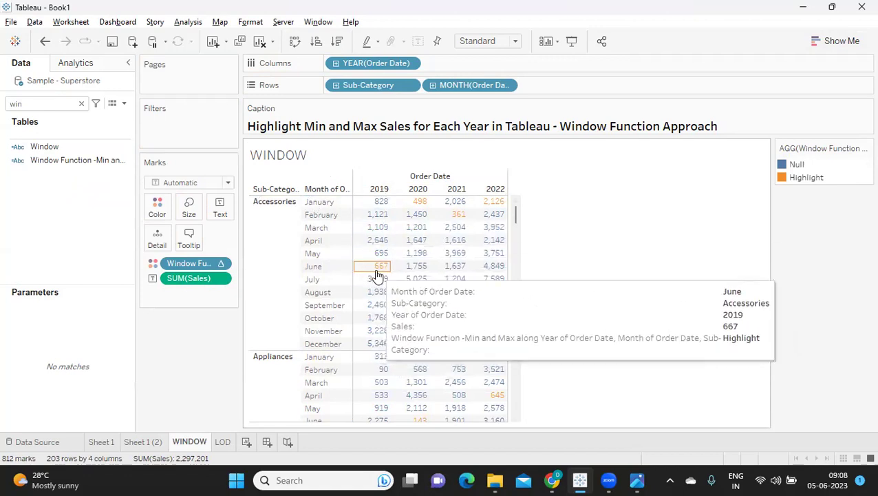
pyautogui.moveTo(418, 207)
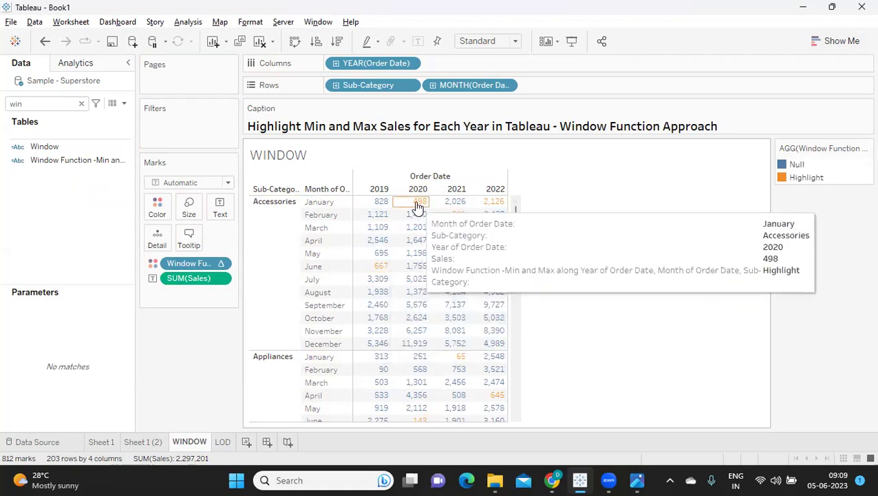
pyautogui.moveTo(460, 215)
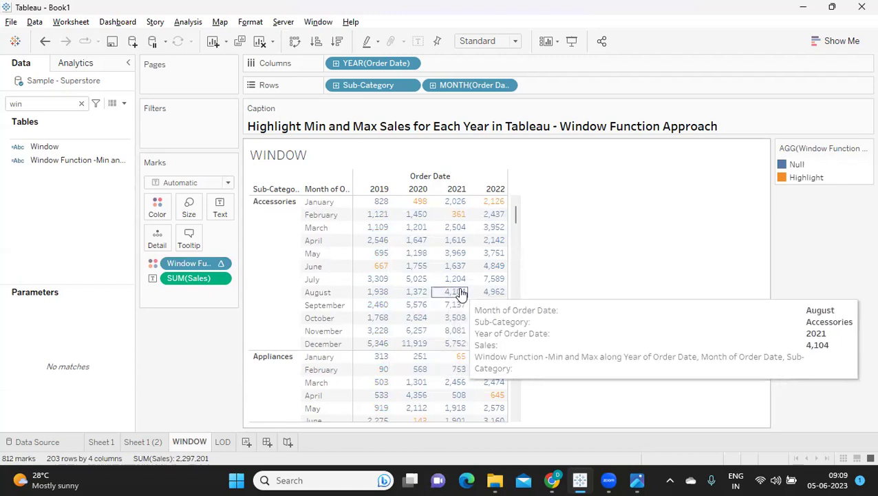
# - Open the Window Function -Min and Max formula and add an ELSEIF line after the first condition
pyautogui.click(124, 162)
pyautogui.click(126, 161)
pyautogui.click(157, 228)
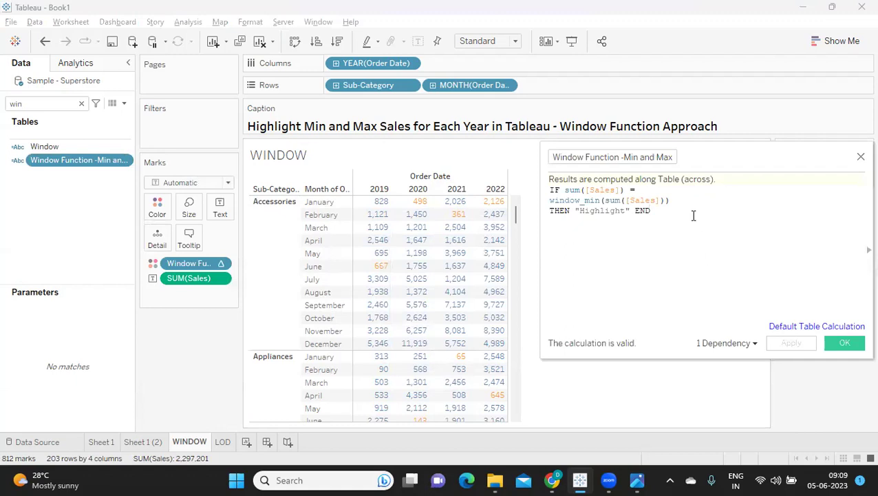
pyautogui.click(648, 189)
pyautogui.press('Delete')
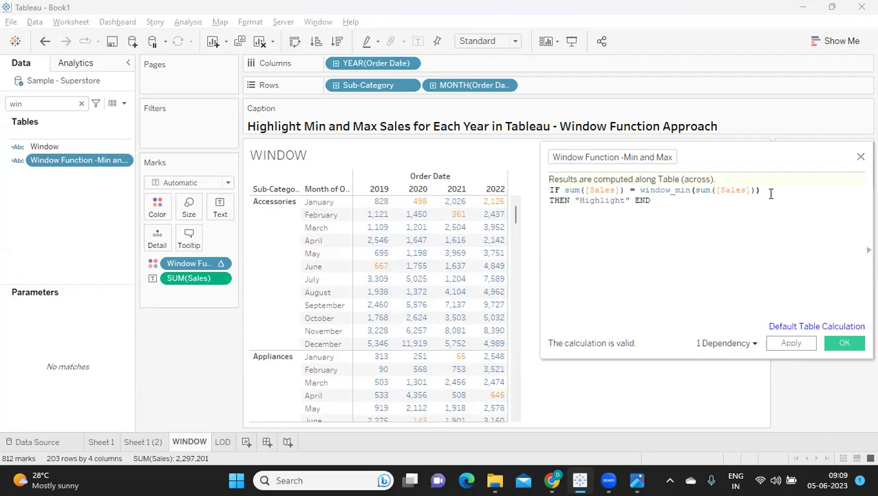
pyautogui.click(771, 193)
pyautogui.press('Return')
pyautogui.write('e;')
pyautogui.press('BackSpace')
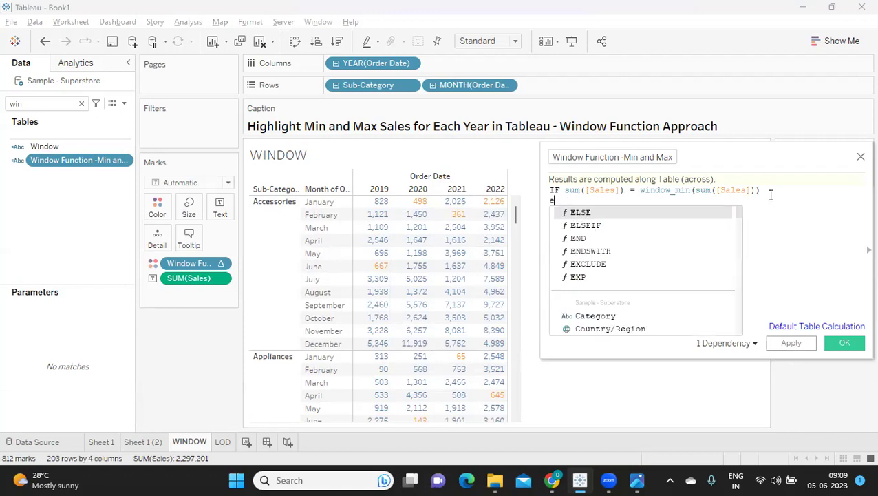
pyautogui.press('Down')
pyautogui.press('Return')
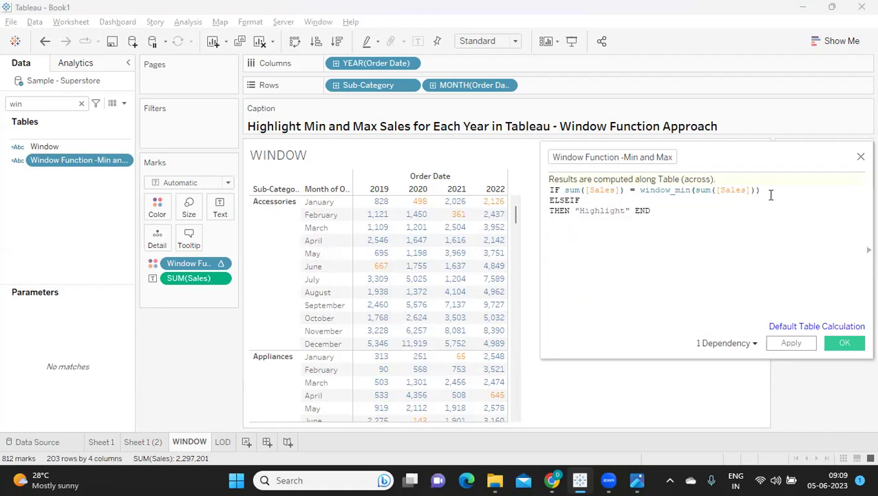
# - Make the ELSEIF condition sum([Sales]) = window_max(sum([Sales]))
pyautogui.moveTo(565, 190); pyautogui.dragTo(768, 187)
pyautogui.hotkey('ctrl', 'c')
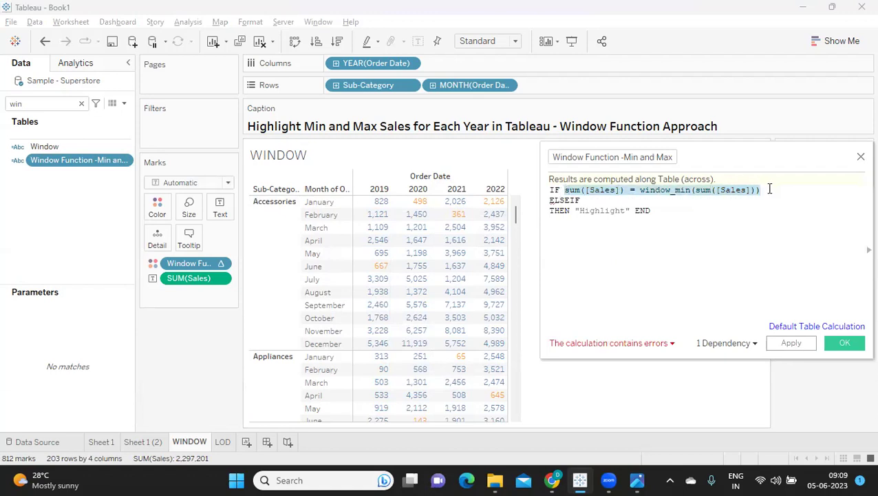
pyautogui.click(607, 199)
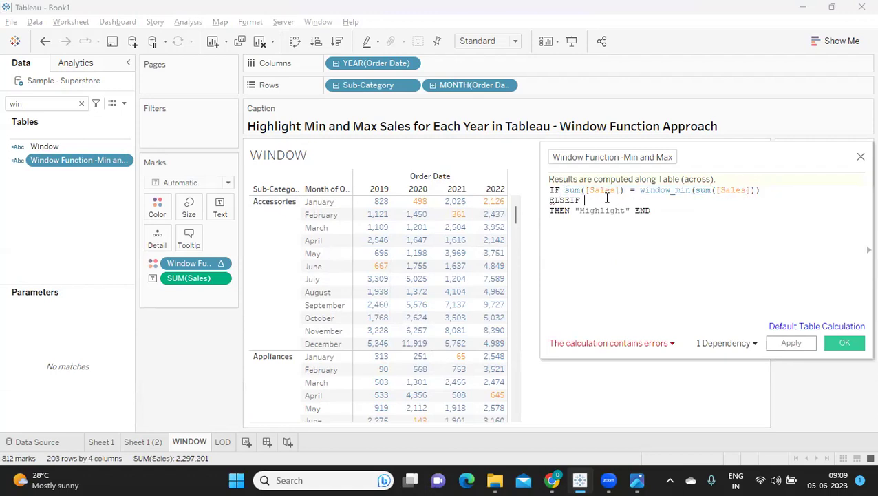
pyautogui.hotkey('ctrl', 'v')
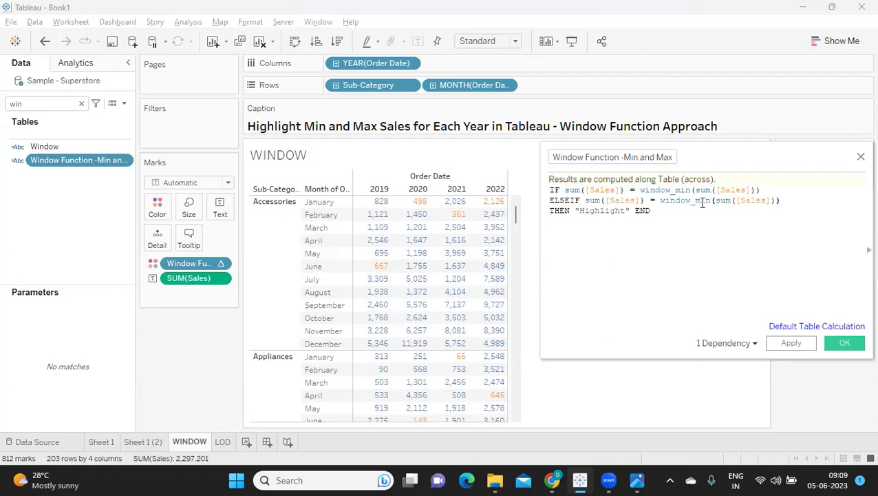
pyautogui.moveTo(710, 200); pyautogui.dragTo(695, 200)
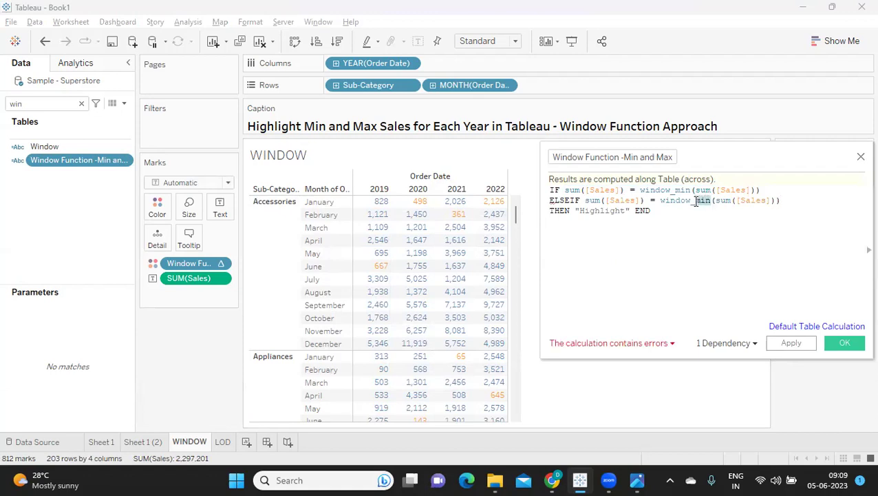
pyautogui.write('max')
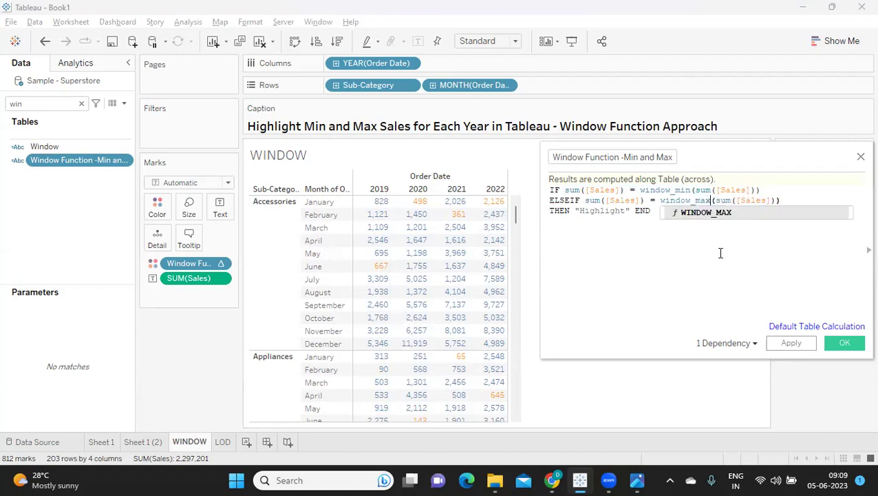
pyautogui.click(720, 253)
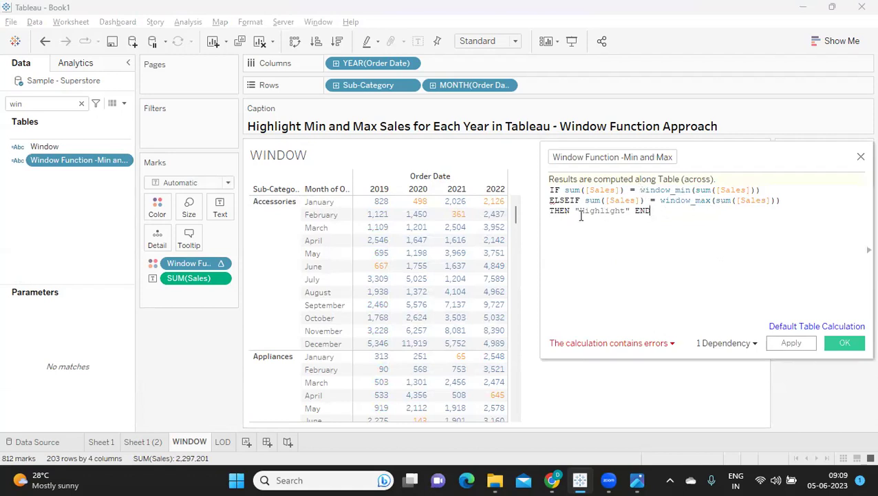
# - Copy THEN "Highlight" onto the first line and apply the updated formula
pyautogui.moveTo(550, 210); pyautogui.dragTo(632, 214)
pyautogui.hotkey('ctrl', 'c')
pyautogui.click(771, 190)
pyautogui.hotkey('ctrl', 'v')
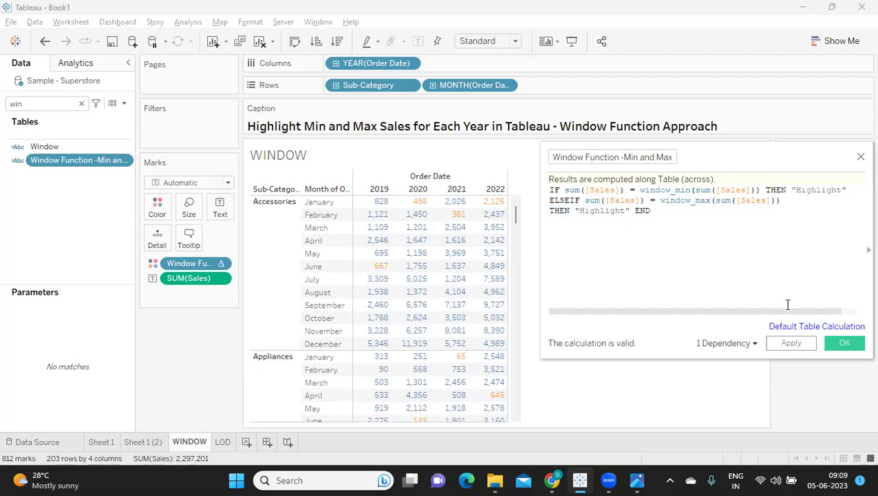
pyautogui.click(794, 342)
pyautogui.click(841, 342)
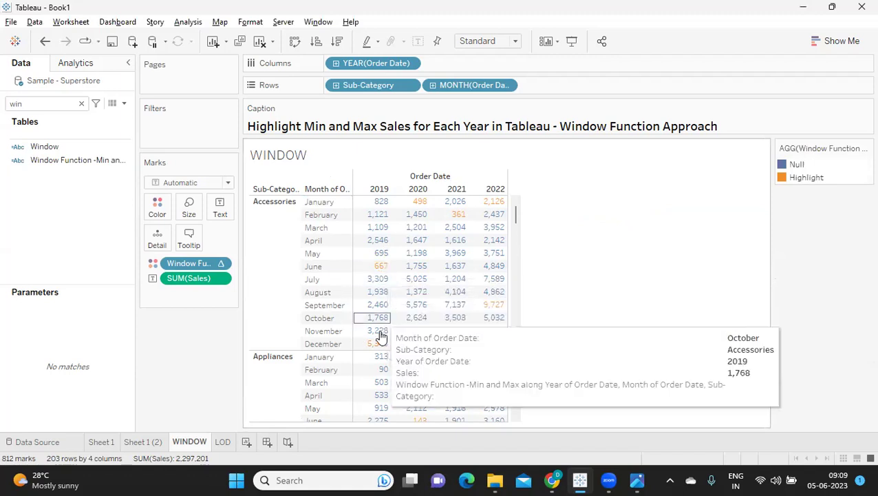
pyautogui.moveTo(380, 353)
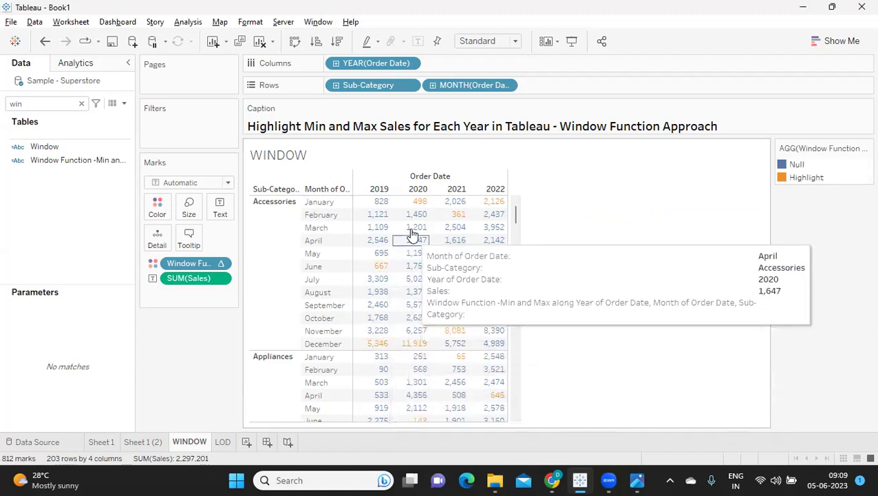
pyautogui.moveTo(418, 351)
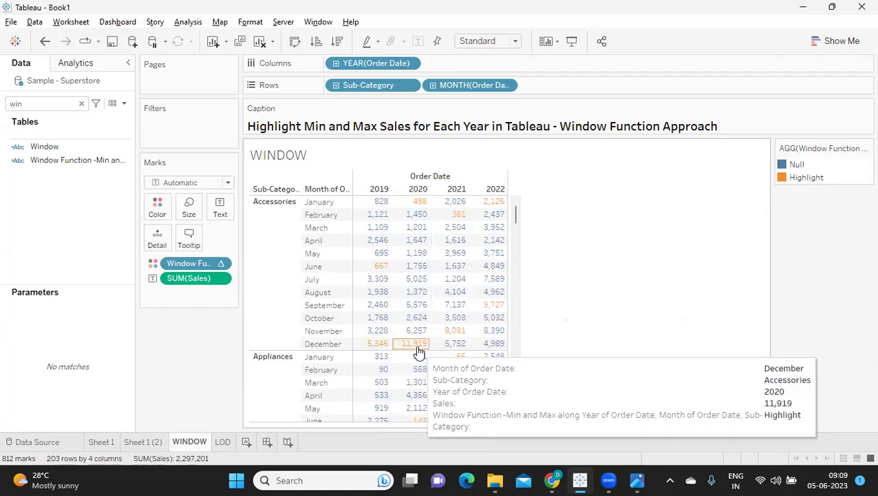
pyautogui.rightClick(836, 159)
# - Set the legend's Null colour to black (#000000), leaving Highlight orange
pyautogui.press('Escape')
pyautogui.doubleClick(824, 165)
pyautogui.click(288, 128)
pyautogui.doubleClick(287, 130)
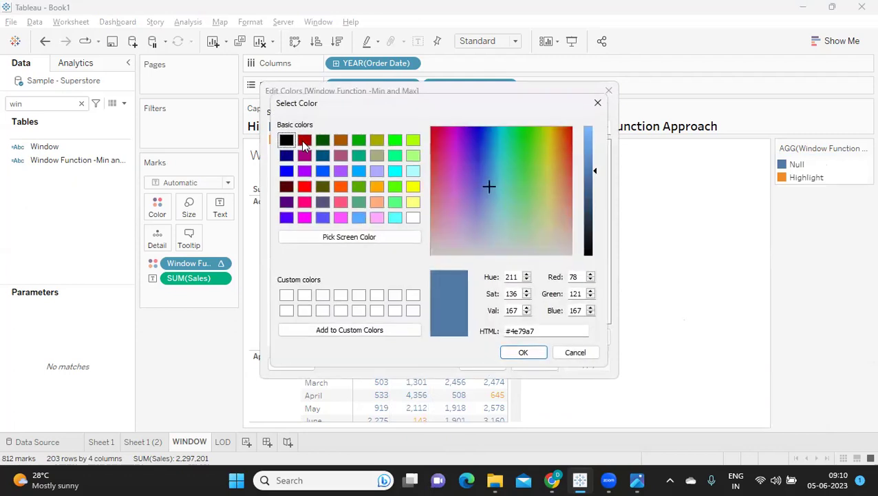
pyautogui.click(287, 140)
pyautogui.click(523, 353)
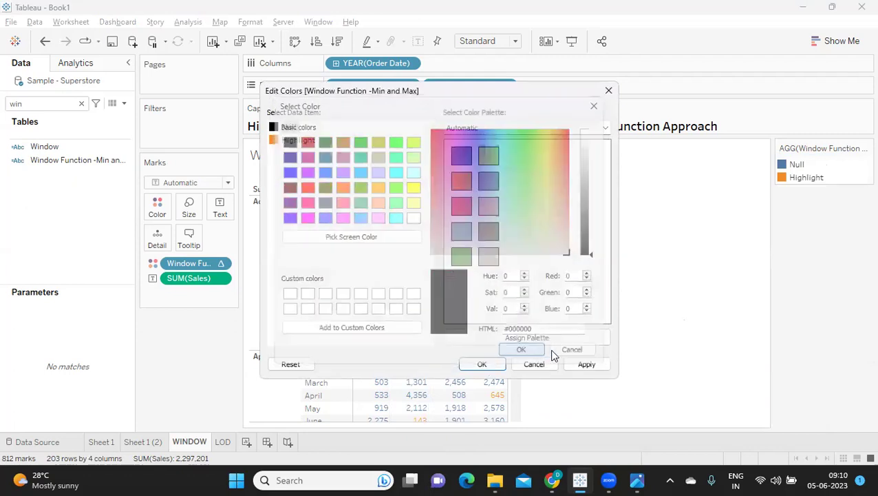
pyautogui.click(586, 364)
pyautogui.click(497, 365)
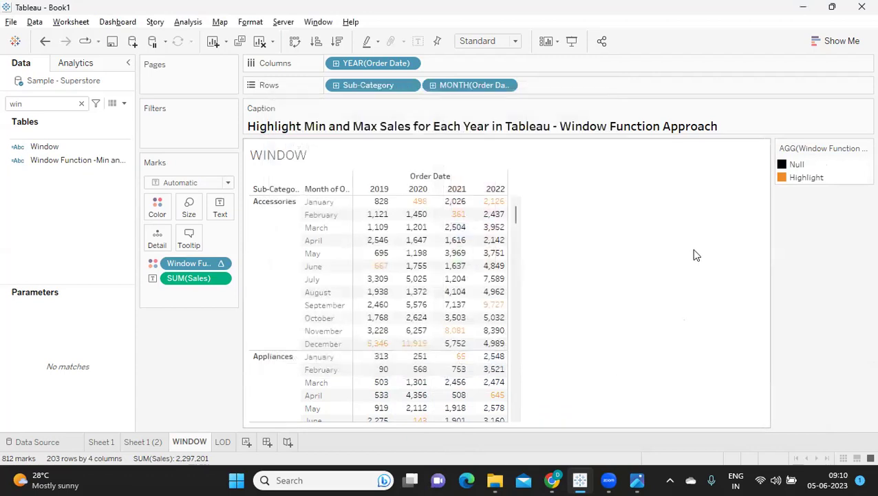
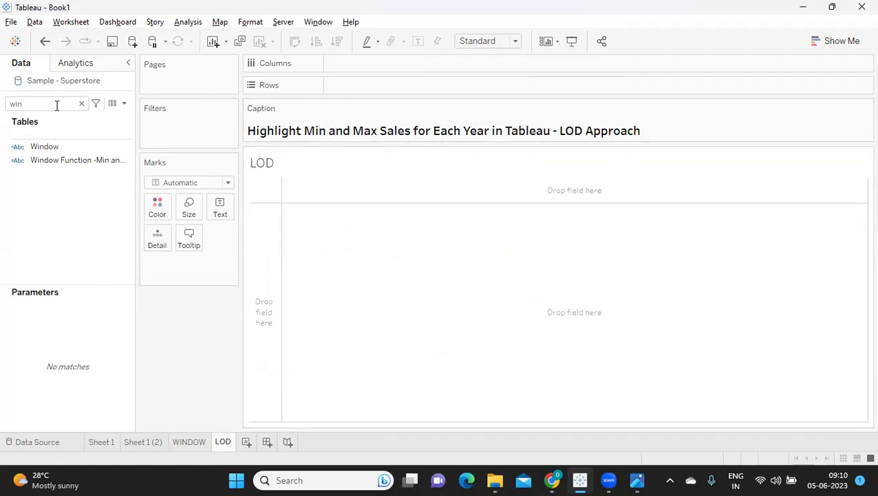
# - Put Sub-Category on Rows of the text table
pyautogui.click(82, 104)
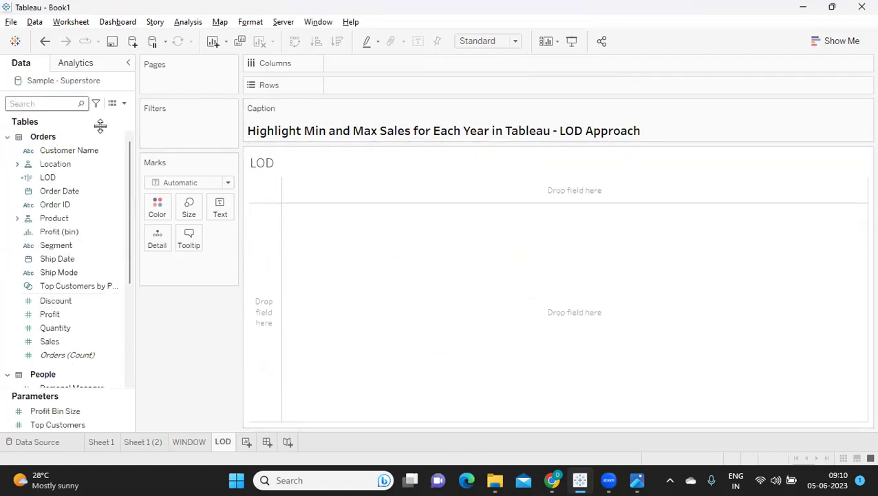
pyautogui.click(54, 103)
pyautogui.write('su')
pyautogui.moveTo(69, 164); pyautogui.dragTo(338, 85)
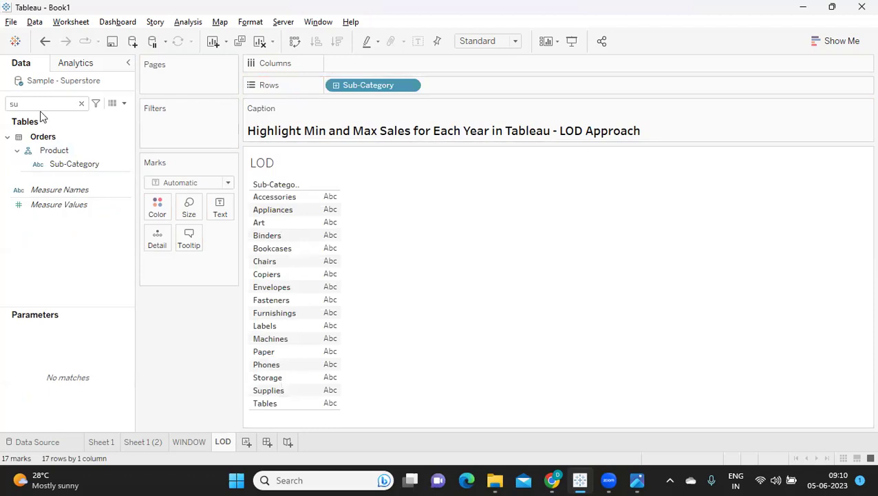
# - Add YEAR(Order Date) to Columns and a MONTH(Order Date) breakdown on Rows
pyautogui.press('BackSpace')
pyautogui.press('BackSpace')
pyautogui.write('or')
pyautogui.moveTo(59, 150); pyautogui.dragTo(456, 74)
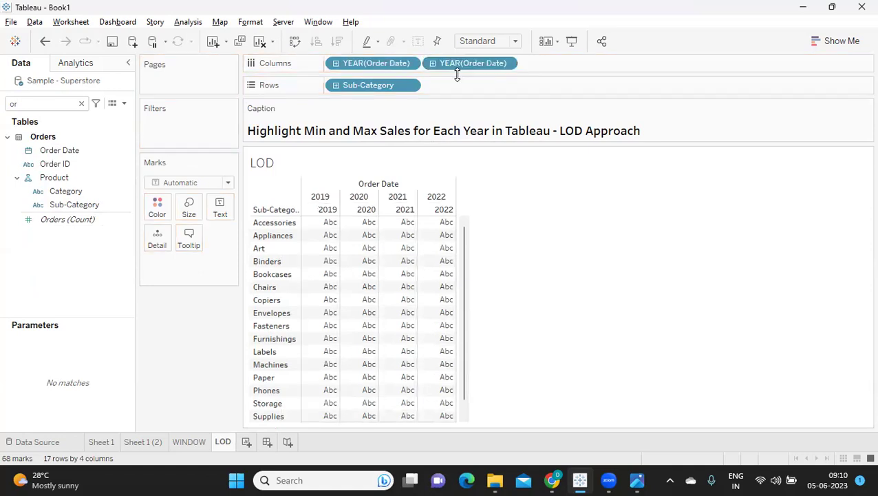
pyautogui.click(507, 62)
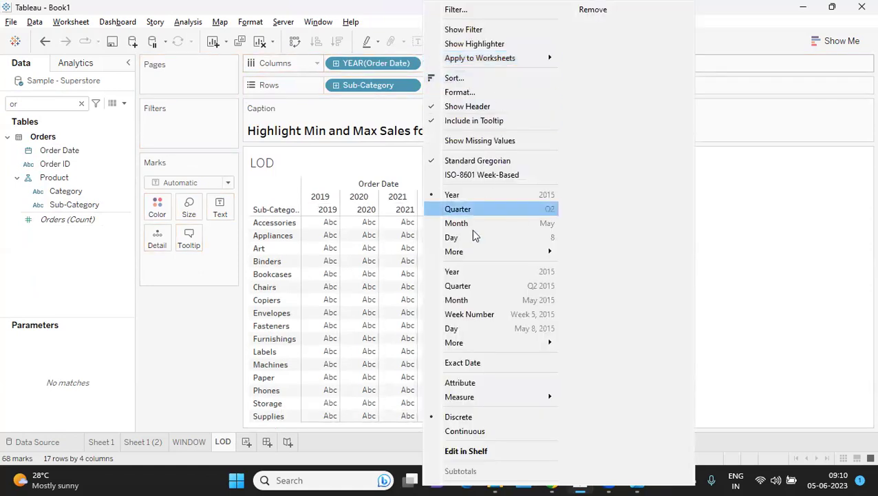
pyautogui.click(473, 223)
pyautogui.moveTo(449, 61); pyautogui.dragTo(450, 80)
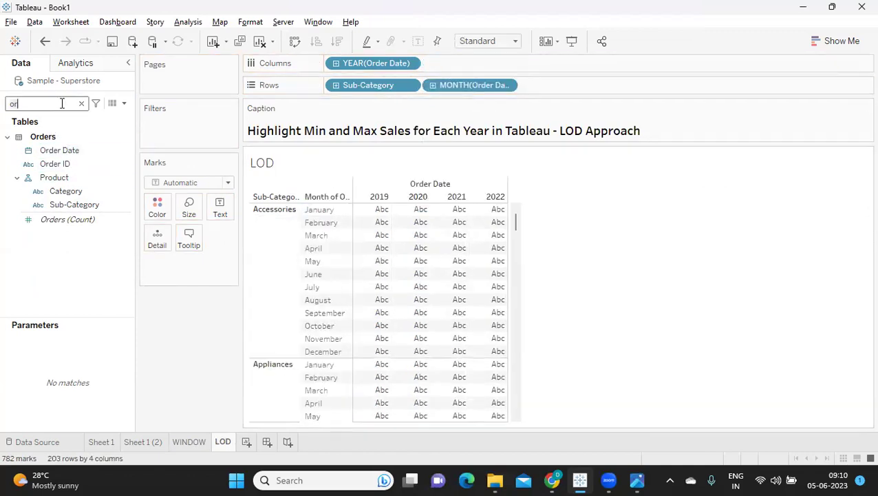
# - Drop Sales on Text to show SUM(Sales) in each cell
pyautogui.press('BackSpace')
pyautogui.press('BackSpace')
pyautogui.write('sa')
pyautogui.moveTo(69, 163); pyautogui.dragTo(218, 210)
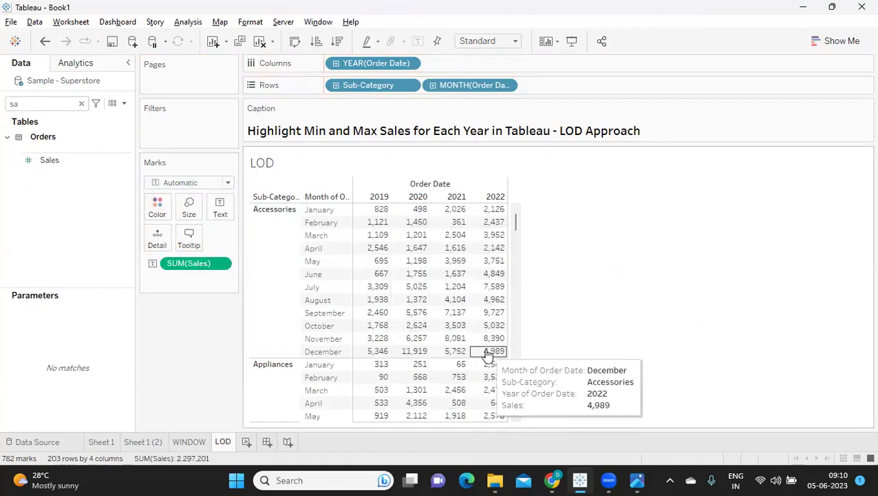
pyautogui.click(81, 103)
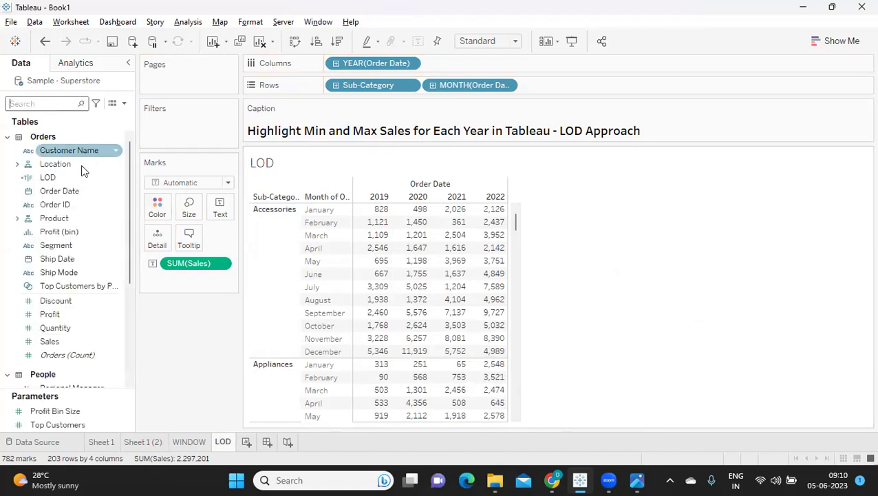
pyautogui.rightClick(118, 178)
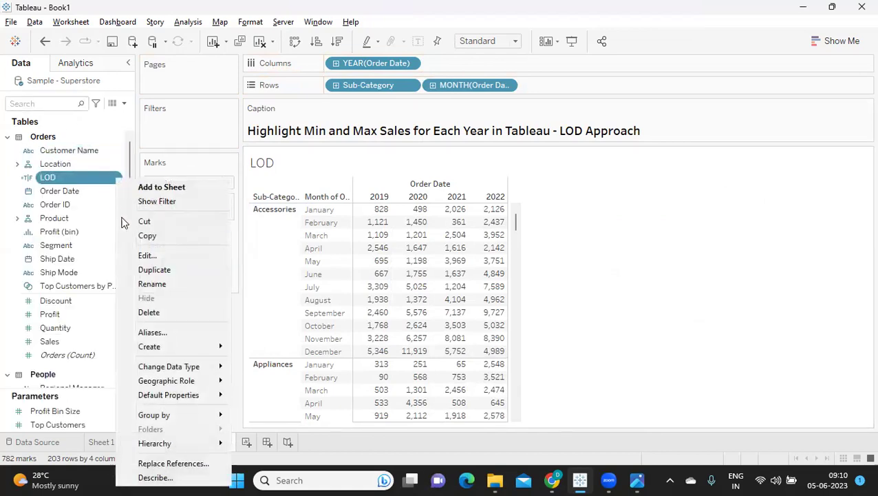
pyautogui.click(149, 255)
pyautogui.moveTo(710, 157); pyautogui.dragTo(394, 179)
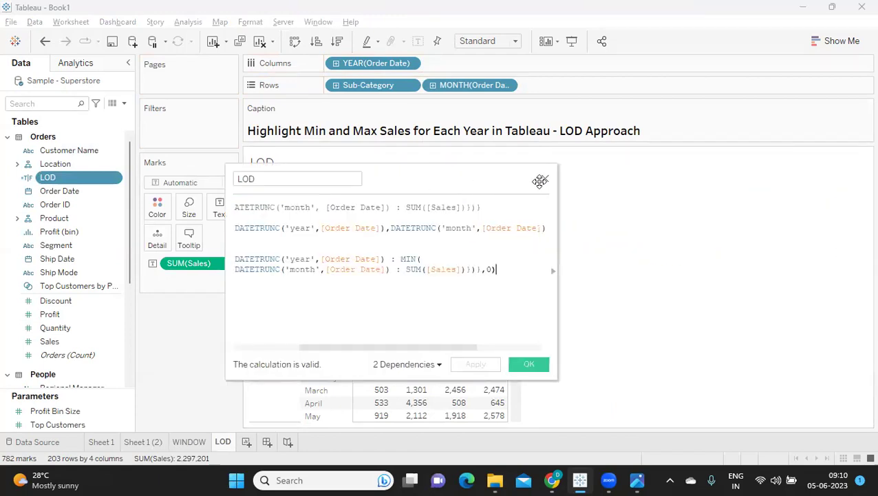
pyautogui.moveTo(560, 262); pyautogui.dragTo(748, 263)
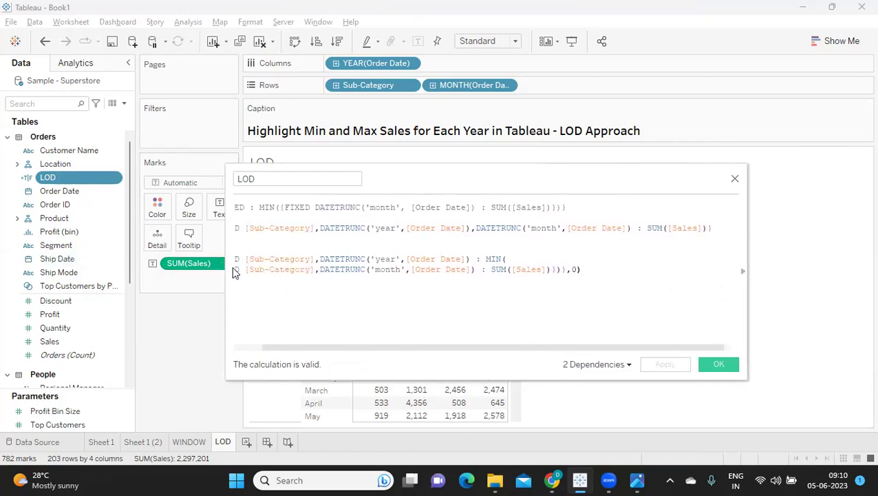
pyautogui.moveTo(228, 267); pyautogui.dragTo(17, 243)
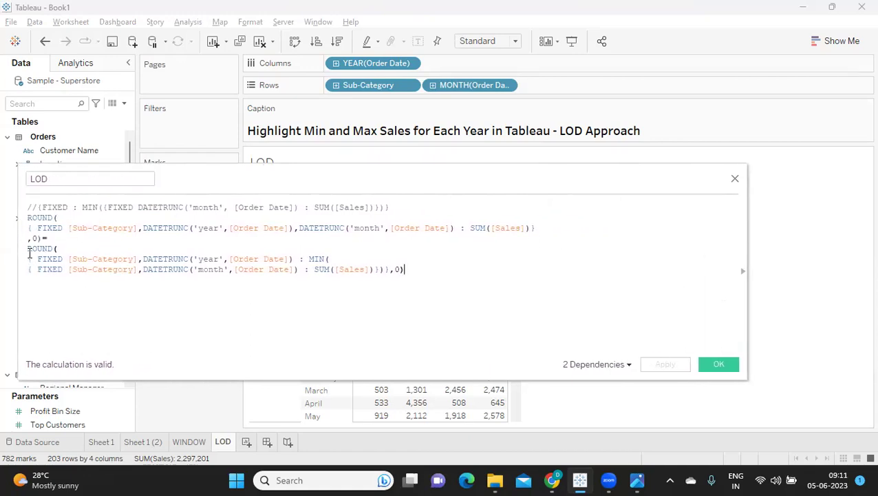
pyautogui.moveTo(409, 274); pyautogui.dragTo(6, 248)
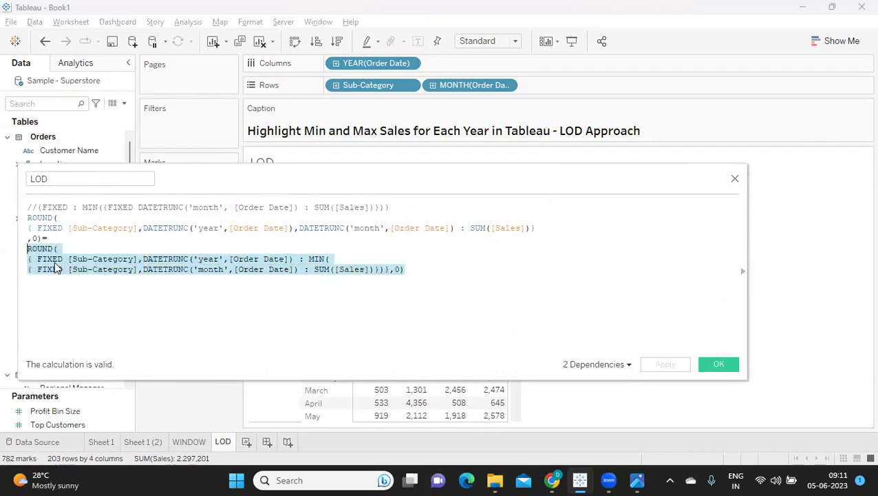
pyautogui.click(727, 365)
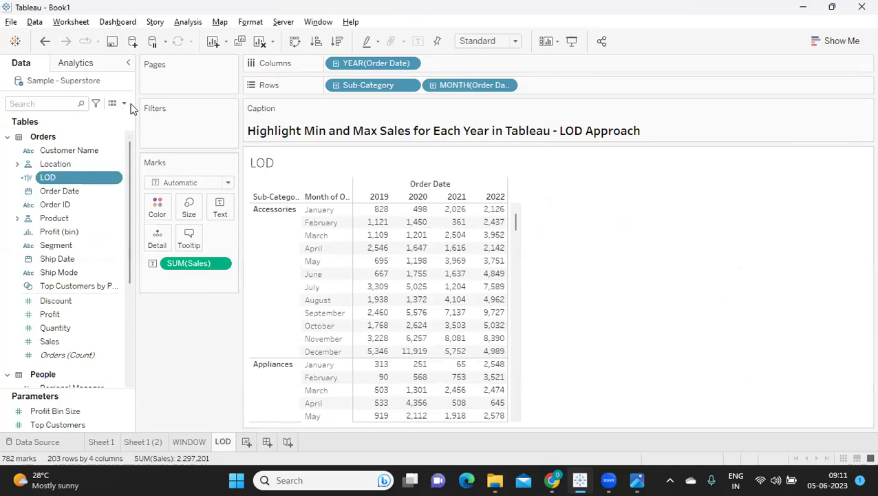
# - Create a calculated field 'lodOD Function' from the pasted ROUND MIN formula
pyautogui.click(124, 104)
pyautogui.click(107, 117)
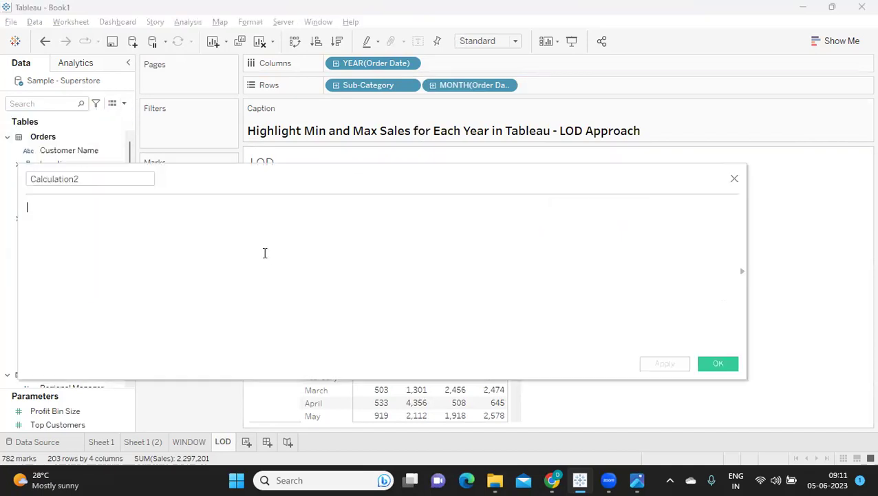
pyautogui.write("ROUND( { FIXED [Sub-Category],DATETRUNC('year',[Order Date]) : MIN( { FIXED [Sub-Category],DATETRUNC('month',[Order Date]) : SUM([Sales])}}),0)")
pyautogui.doubleClick(88, 177)
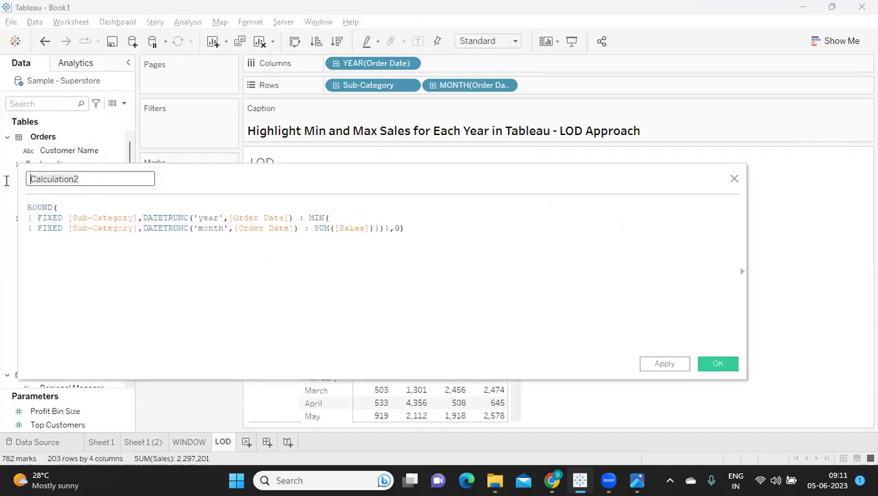
pyautogui.write('lod')
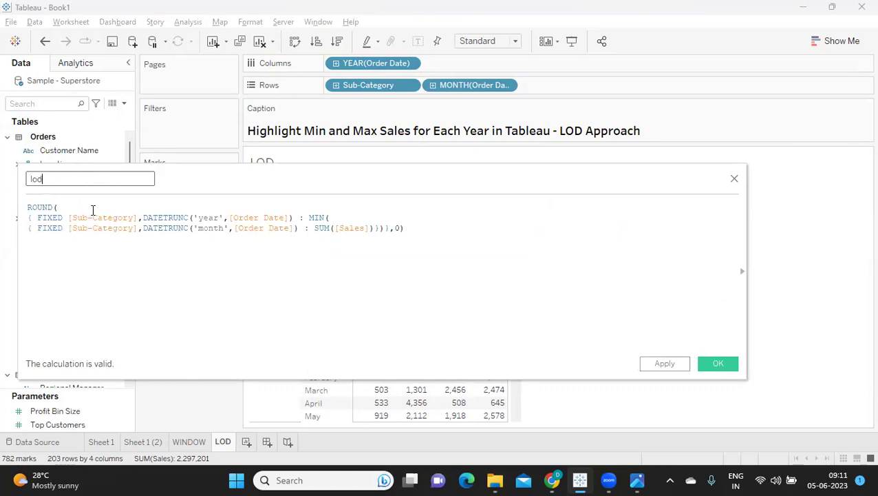
pyautogui.write('OD Function')
# - Examine the formula's inner monthly FIXED expression and its SUM([Sales]) part
pyautogui.moveTo(525, 176); pyautogui.dragTo(721, 247)
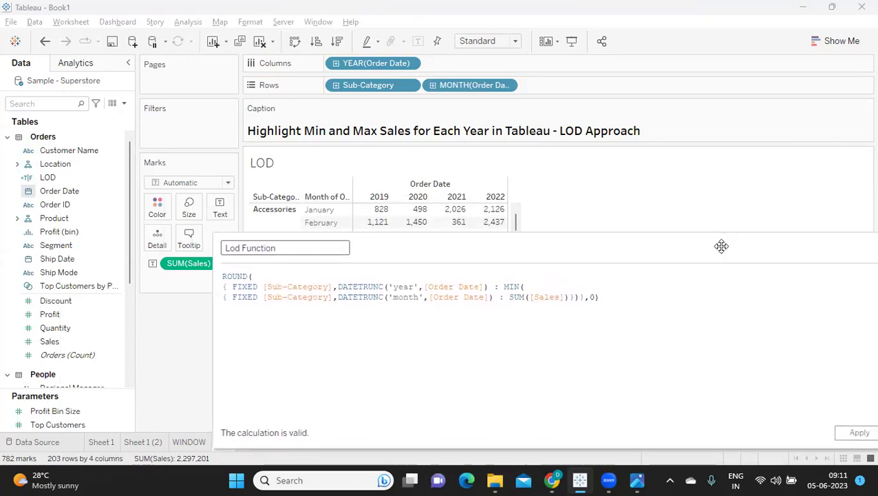
pyautogui.click(444, 346)
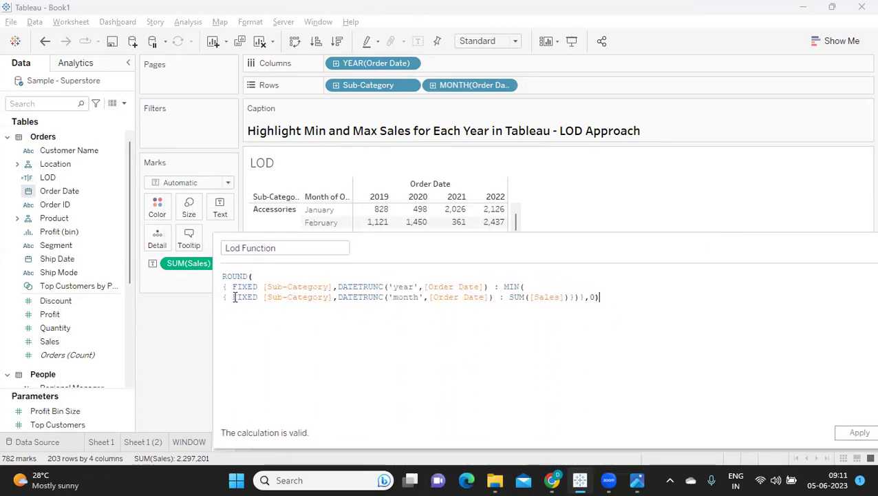
pyautogui.moveTo(234, 297); pyautogui.dragTo(582, 297)
pyautogui.hotkey('ctrl', 'c')
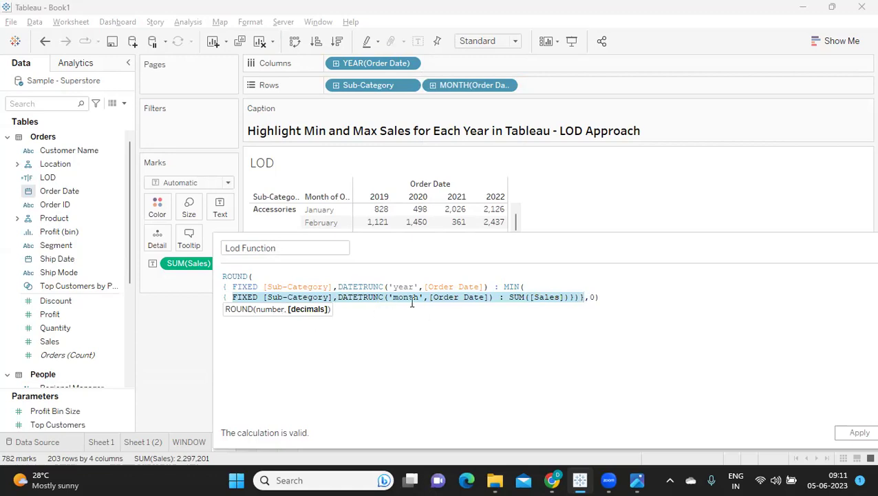
pyautogui.moveTo(509, 297); pyautogui.dragTo(570, 298)
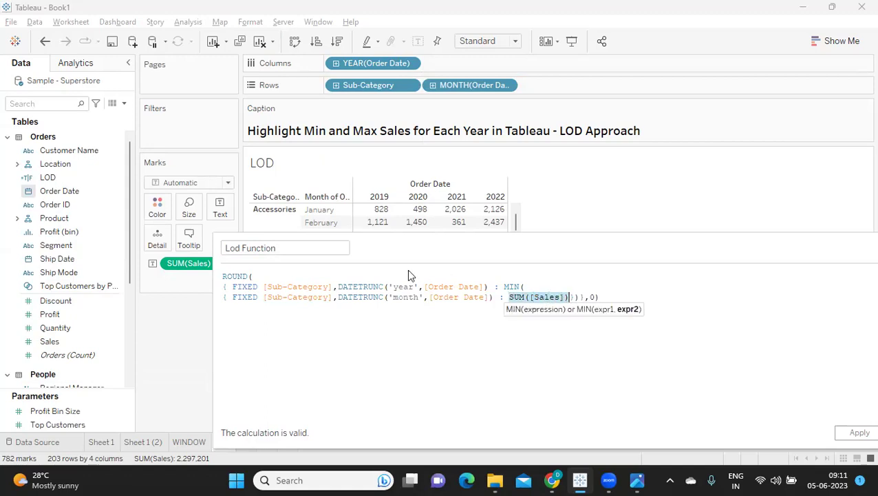
pyautogui.moveTo(211, 339); pyautogui.dragTo(320, 307)
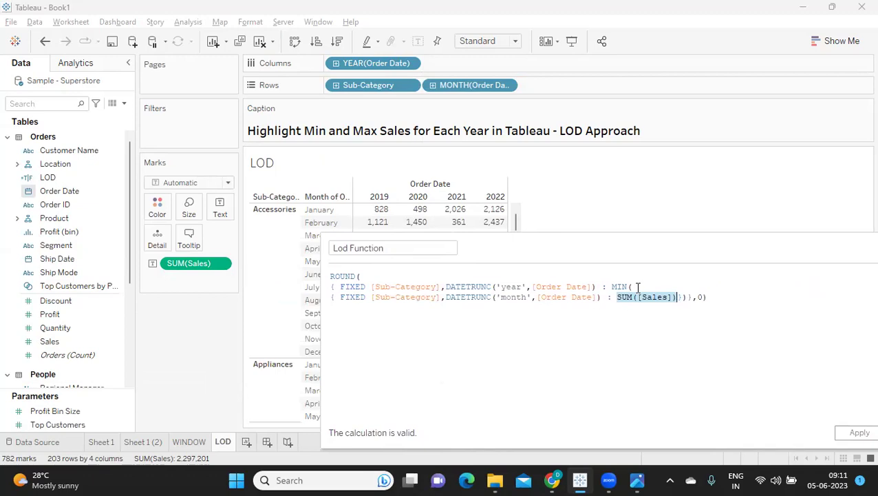
# - Join the yearly and monthly FIXED lines onto the formula's first line
pyautogui.click(371, 279)
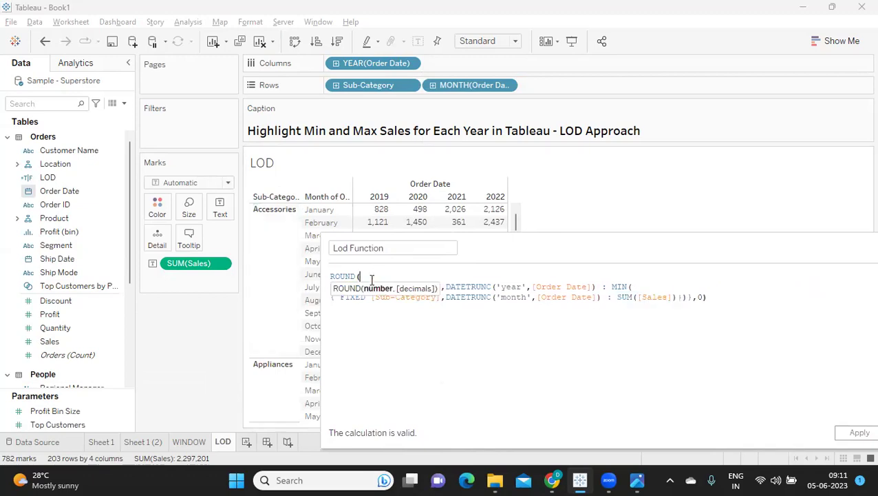
pyautogui.press('Delete')
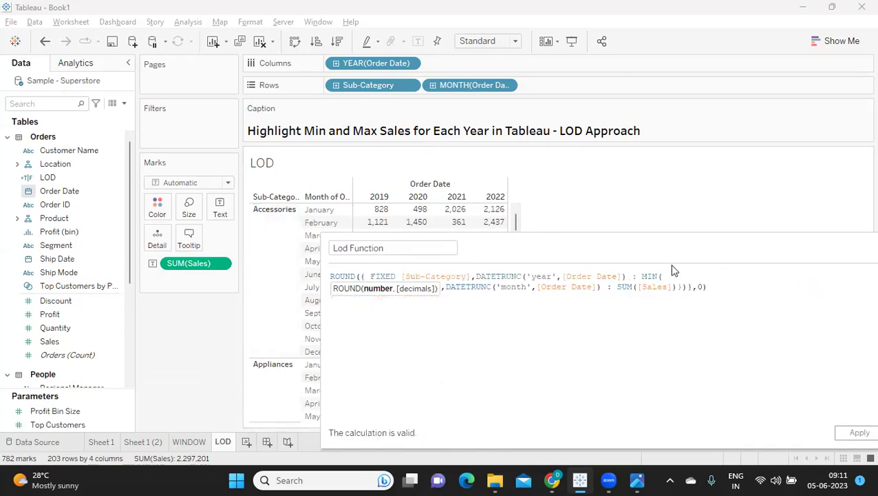
pyautogui.click(673, 276)
pyautogui.press('Delete')
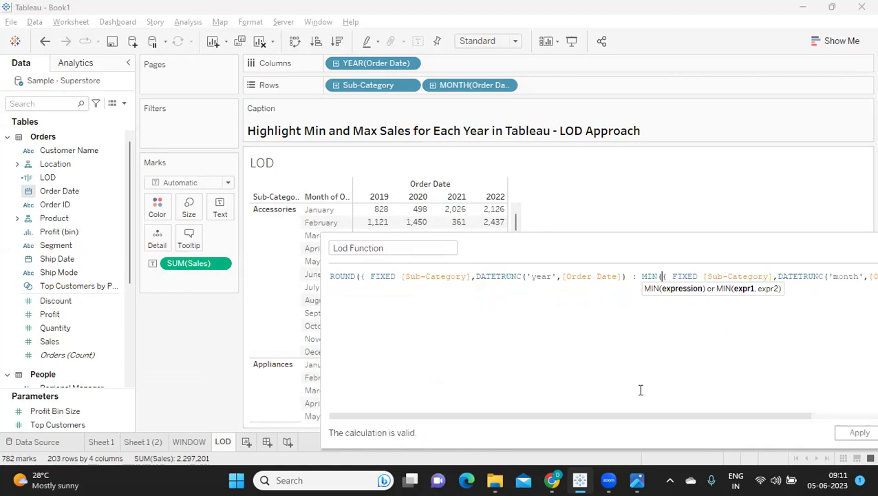
pyautogui.moveTo(565, 416); pyautogui.dragTo(857, 375)
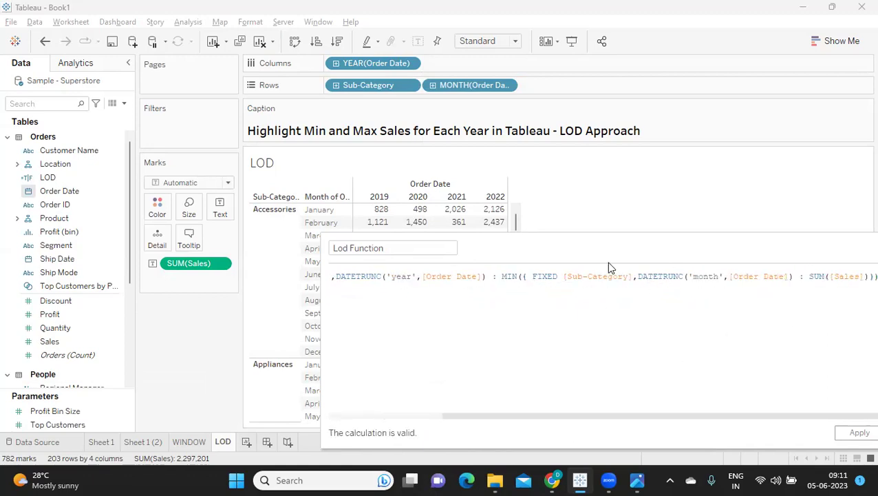
pyautogui.moveTo(617, 247); pyautogui.dragTo(473, 227)
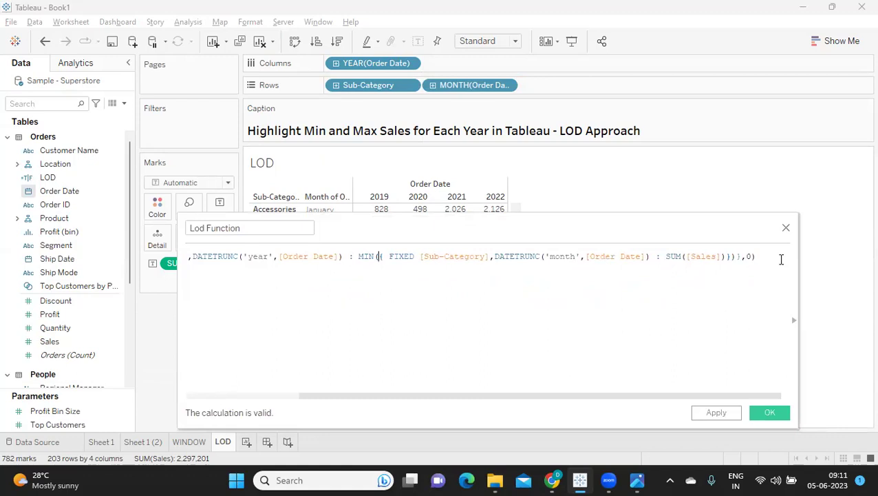
pyautogui.moveTo(461, 398); pyautogui.dragTo(218, 382)
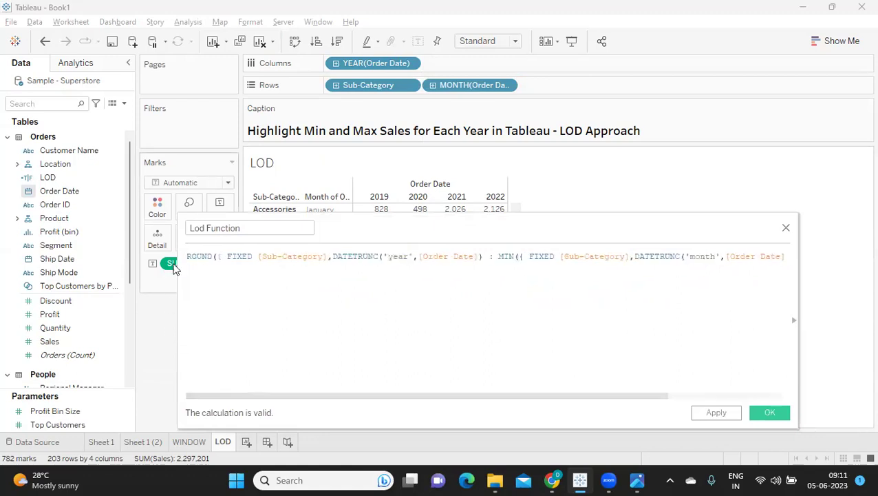
# - Insert an opening parenthesis at the formula's start and review the monthly FIXED expression
pyautogui.press('End')
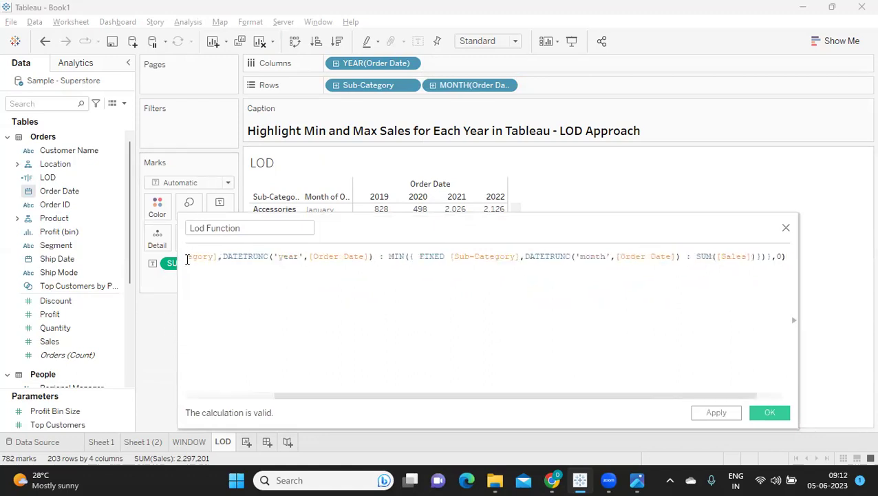
pyautogui.moveTo(271, 400); pyautogui.dragTo(175, 394)
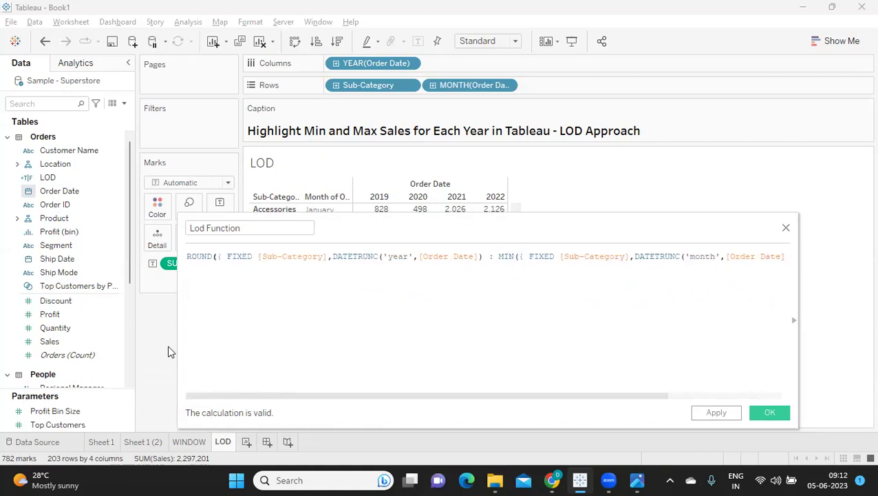
pyautogui.click(188, 256)
pyautogui.write('(')
pyautogui.moveTo(314, 398); pyautogui.dragTo(530, 390)
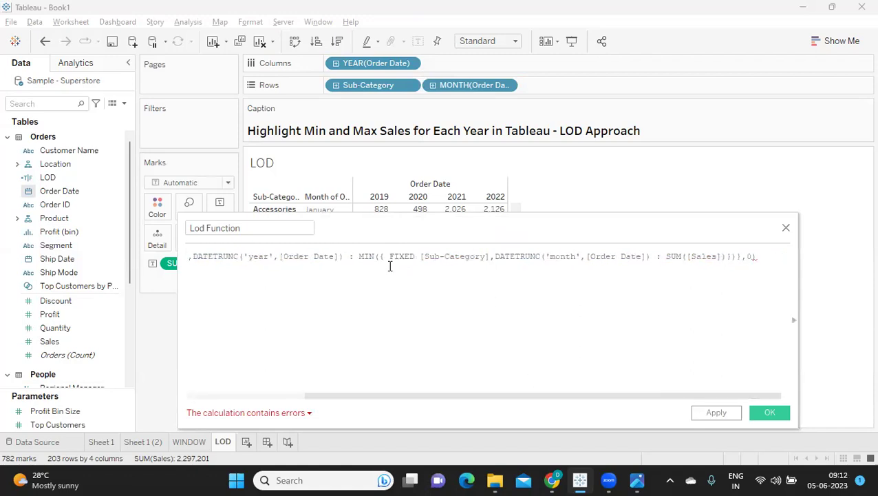
pyautogui.moveTo(387, 259); pyautogui.dragTo(724, 260)
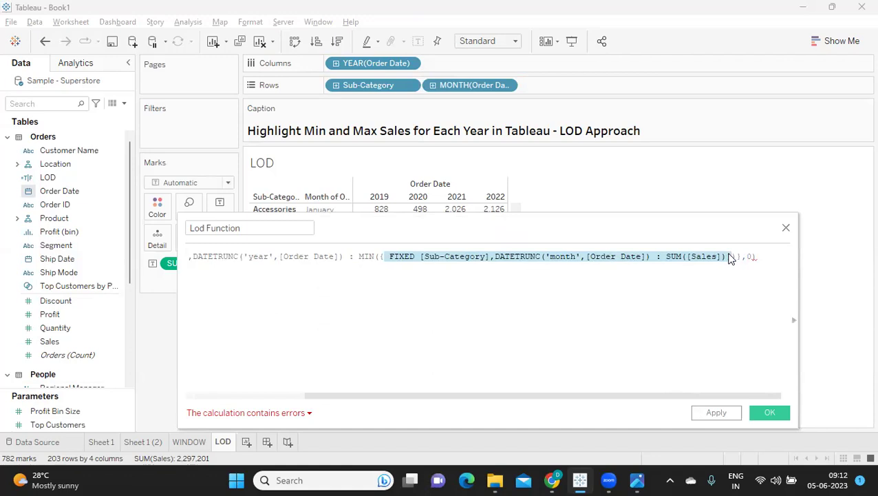
pyautogui.click(267, 289)
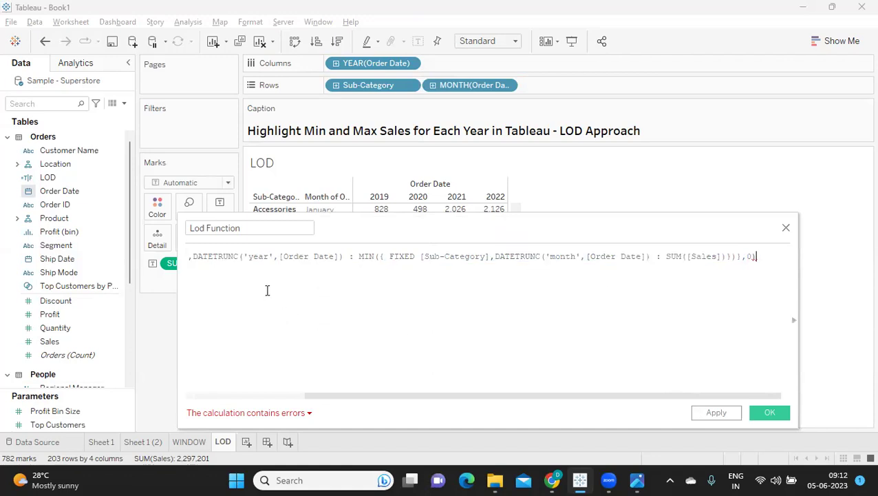
# - On a new line, enter { FIXED [Sub-Category],DATETRUNC('month',[Order Date]) : SUM([Sales])}
pyautogui.moveTo(320, 396); pyautogui.dragTo(130, 394)
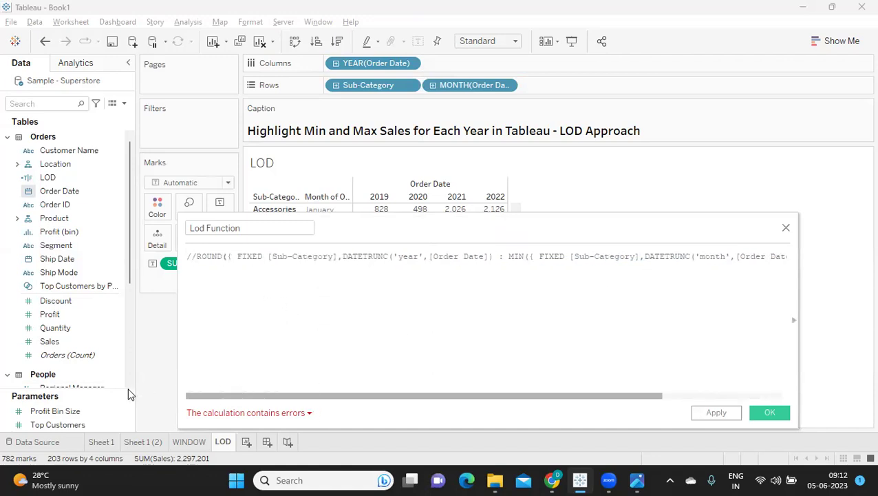
pyautogui.click(194, 282)
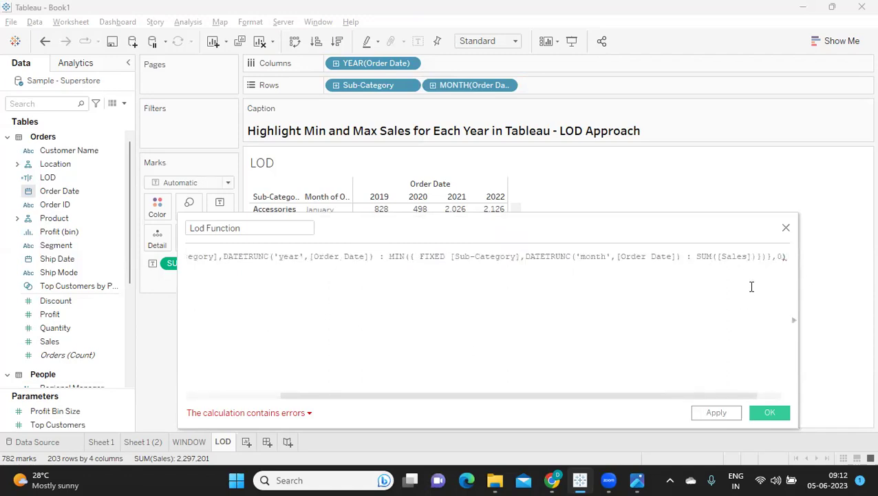
pyautogui.press('Return')
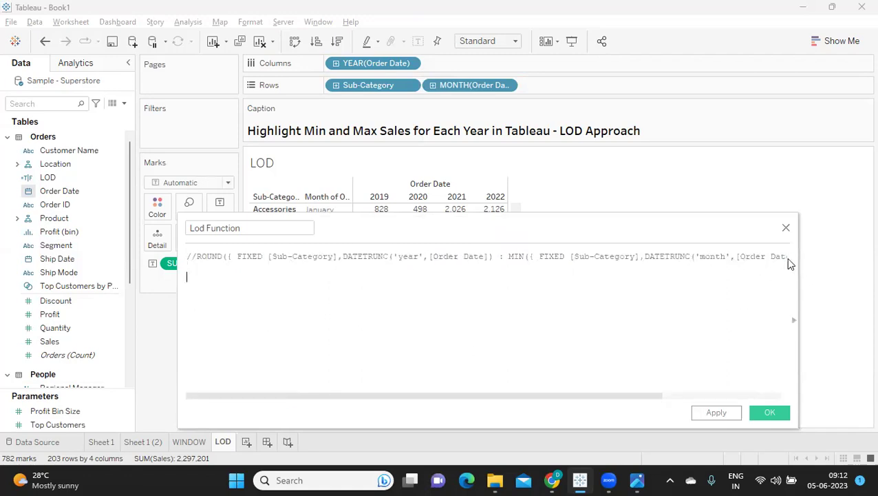
pyautogui.hotkey('ctrl', 'v')
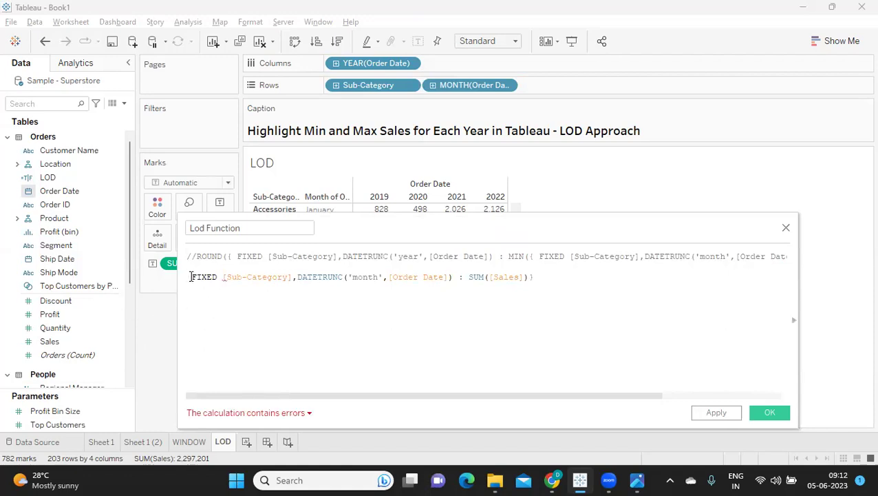
pyautogui.write('{')
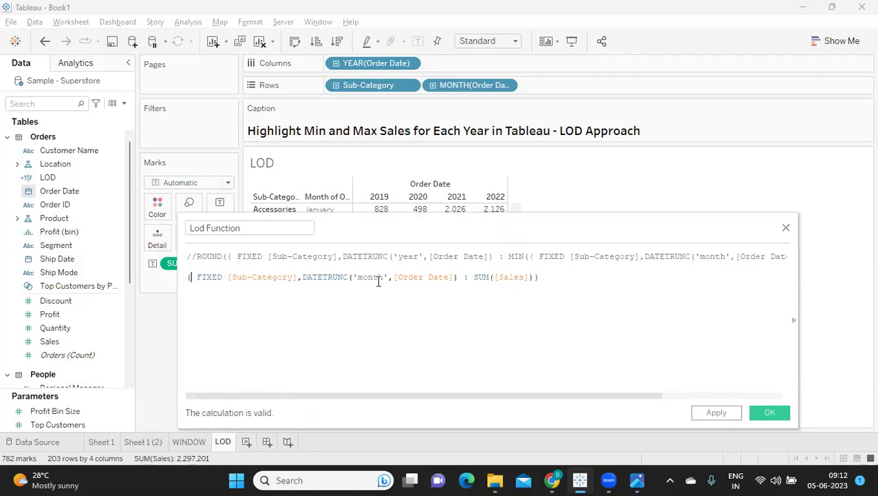
pyautogui.moveTo(562, 275); pyautogui.dragTo(164, 272)
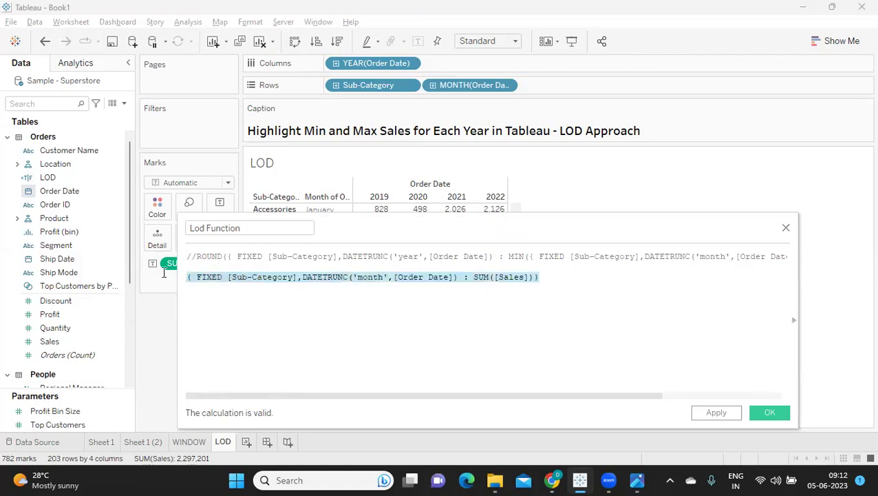
# - Apply the calculation and drag Lod Function toward the Marks card
pyautogui.click(718, 412)
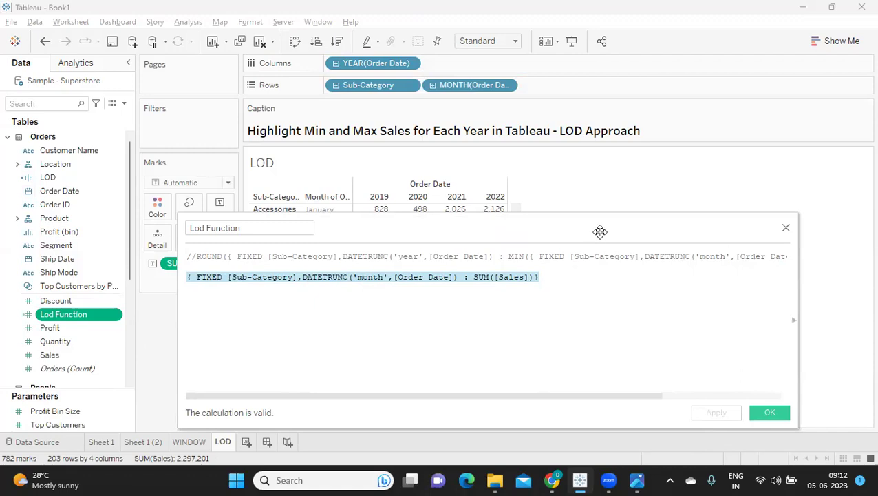
pyautogui.moveTo(601, 229); pyautogui.dragTo(782, 269)
pyautogui.moveTo(63, 314); pyautogui.dragTo(222, 209)
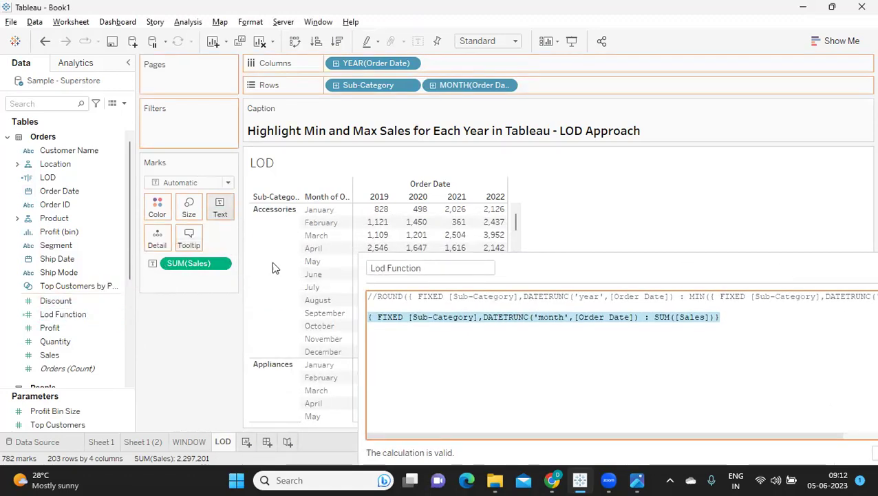
# - Show SUM(Lod Function) as text beside Sales and inspect the FIXED dimensions
pyautogui.moveTo(565, 261); pyautogui.dragTo(741, 208)
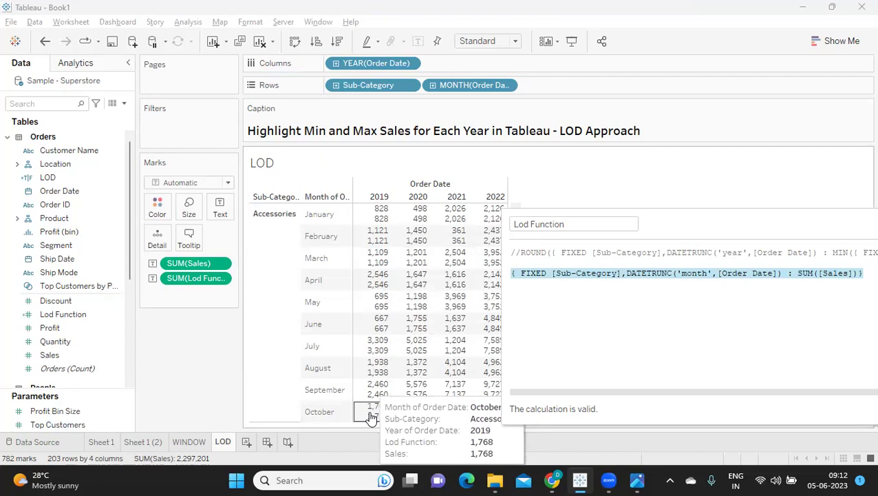
pyautogui.moveTo(719, 219); pyautogui.dragTo(531, 248)
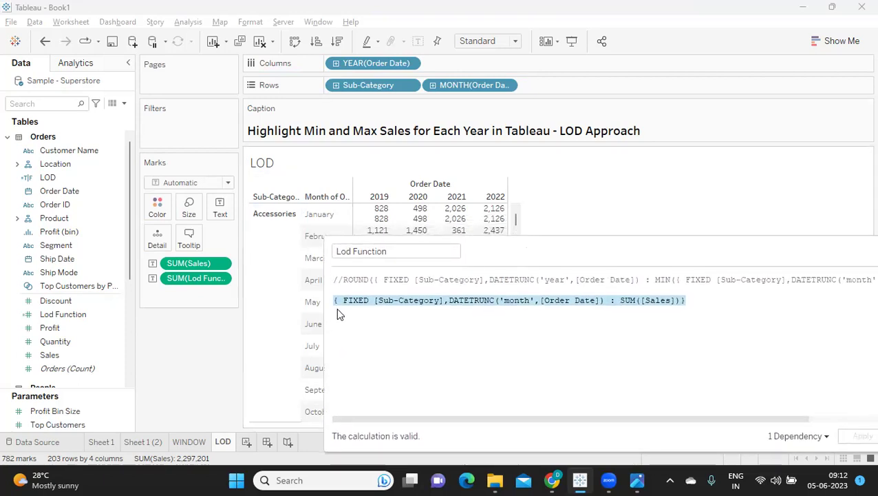
pyautogui.moveTo(343, 300); pyautogui.dragTo(679, 300)
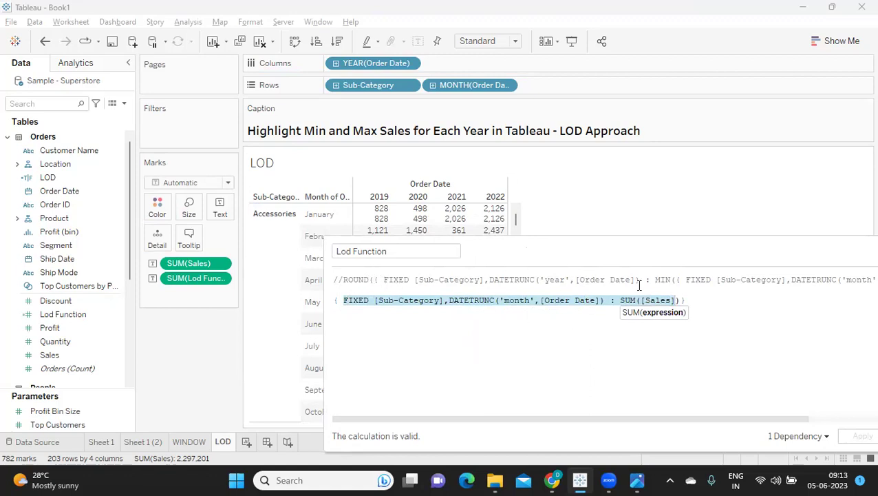
pyautogui.moveTo(666, 253); pyautogui.dragTo(572, 272)
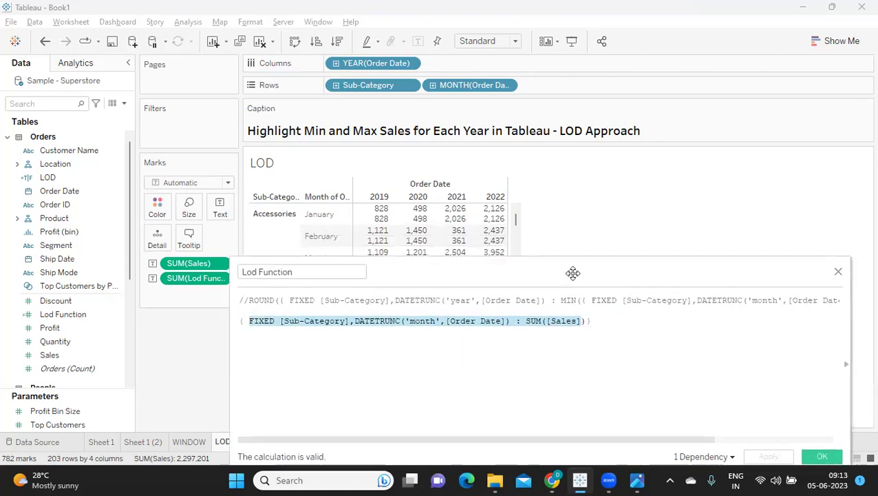
pyautogui.click(278, 308)
# - Wrap the monthly expression in {FIXED [Sub-Category],DATETRUNC('year',[Order Date]): MIN(...)}
pyautogui.press('Return')
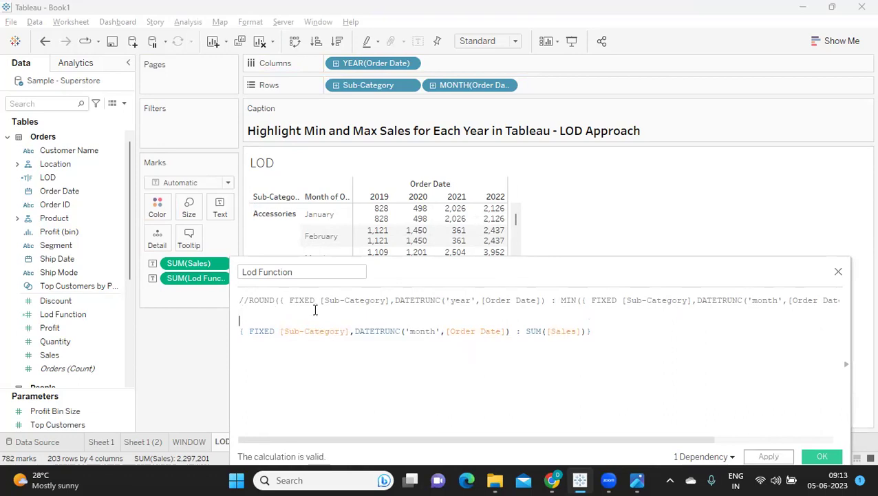
pyautogui.write('{FIXED sub')
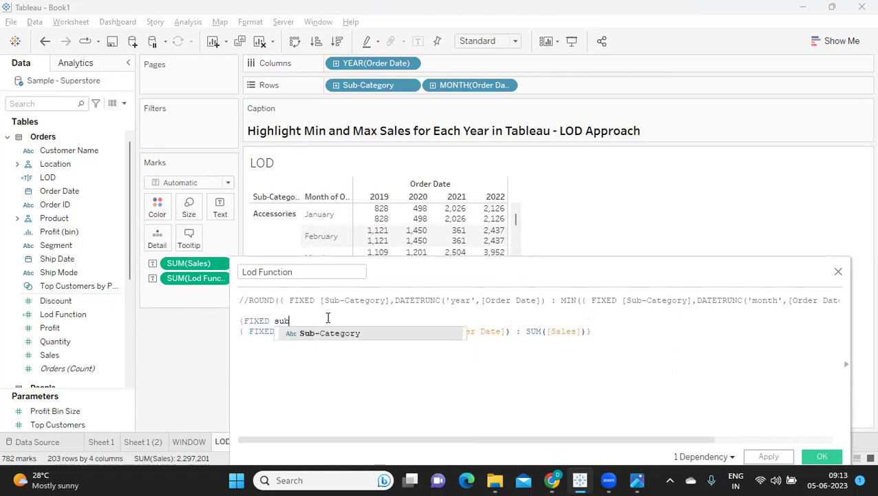
pyautogui.press('Return')
pyautogui.write(',da')
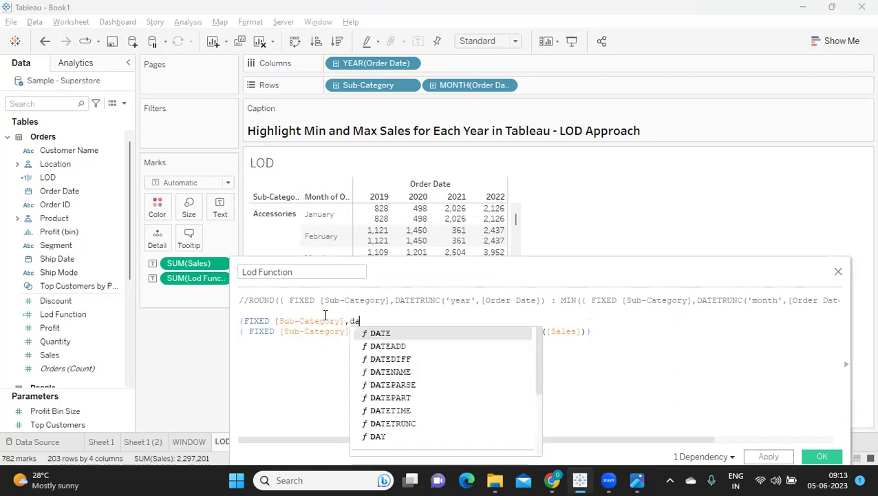
pyautogui.write('tetr')
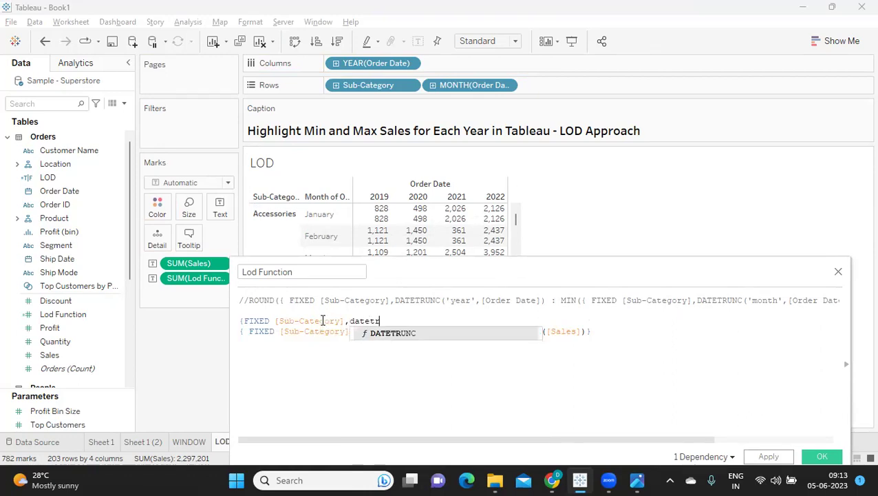
pyautogui.press('Return')
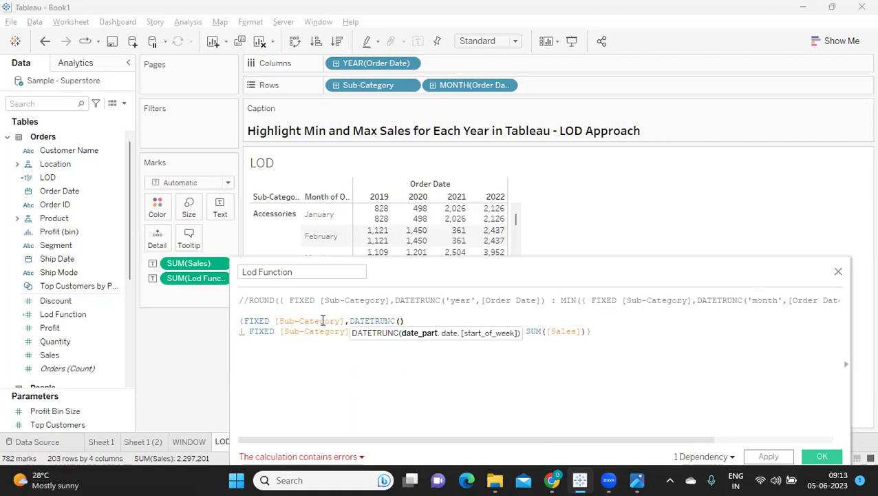
pyautogui.write("'year")
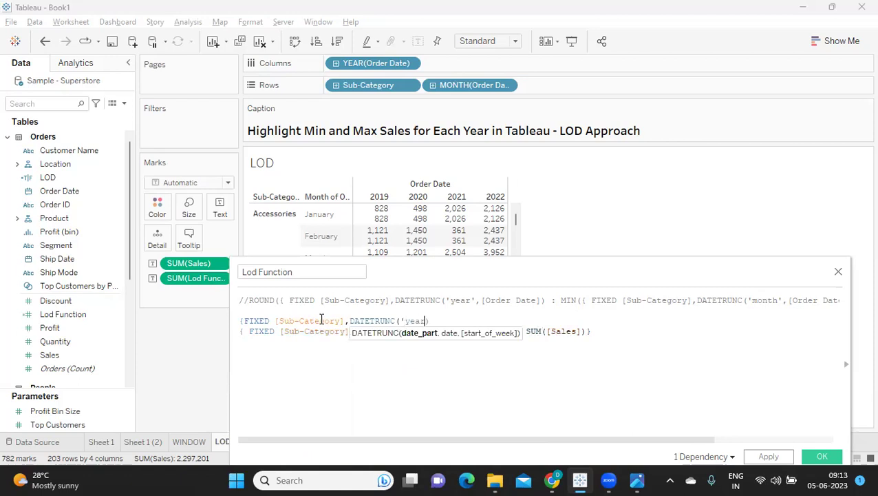
pyautogui.write("',[ord")
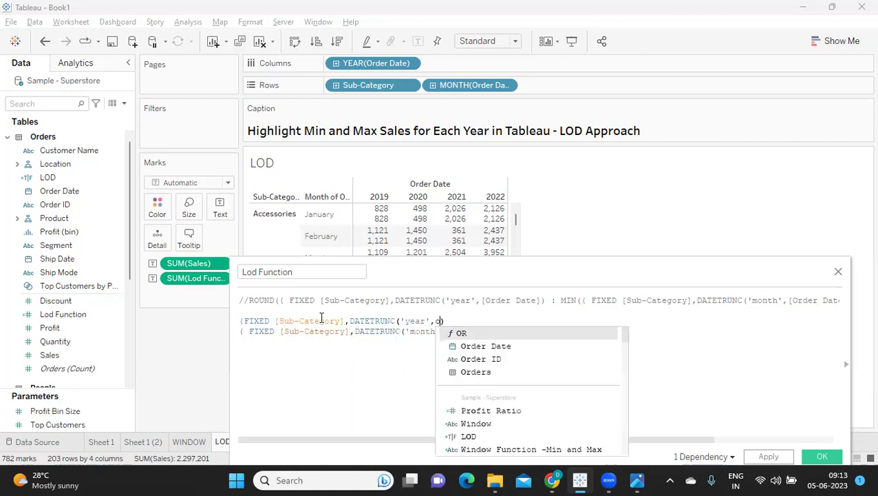
pyautogui.press('Return')
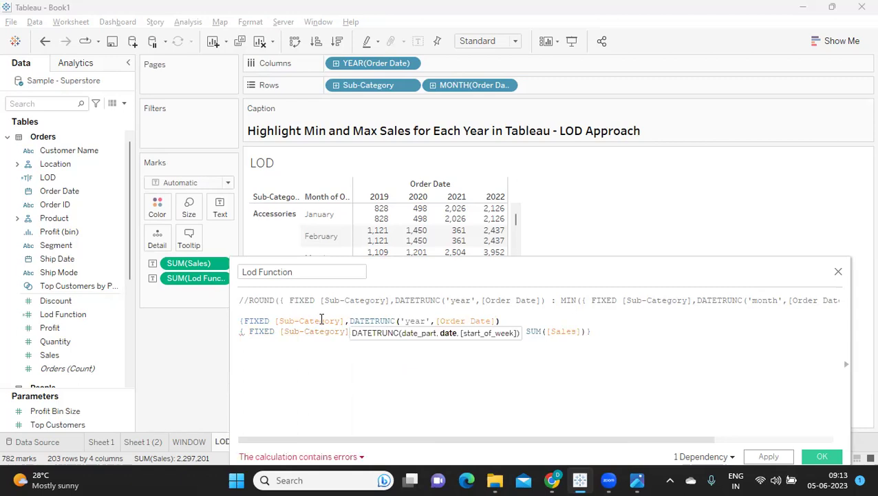
pyautogui.write(':')
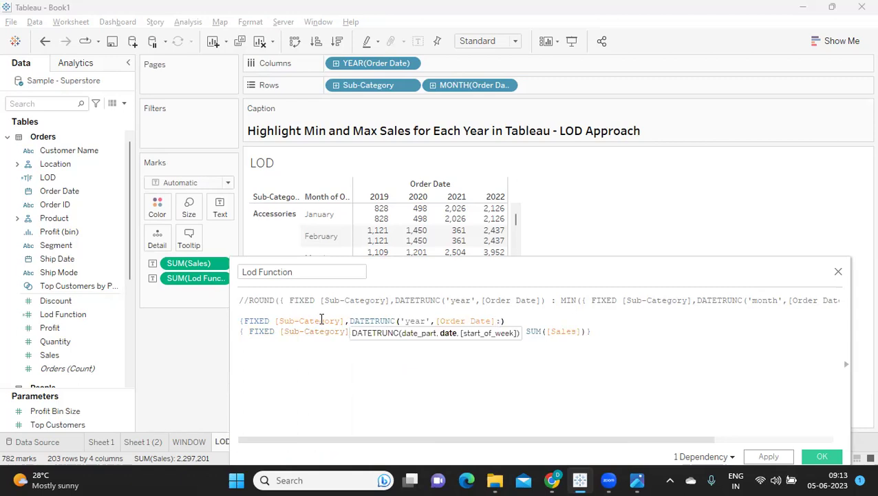
pyautogui.write(': min')
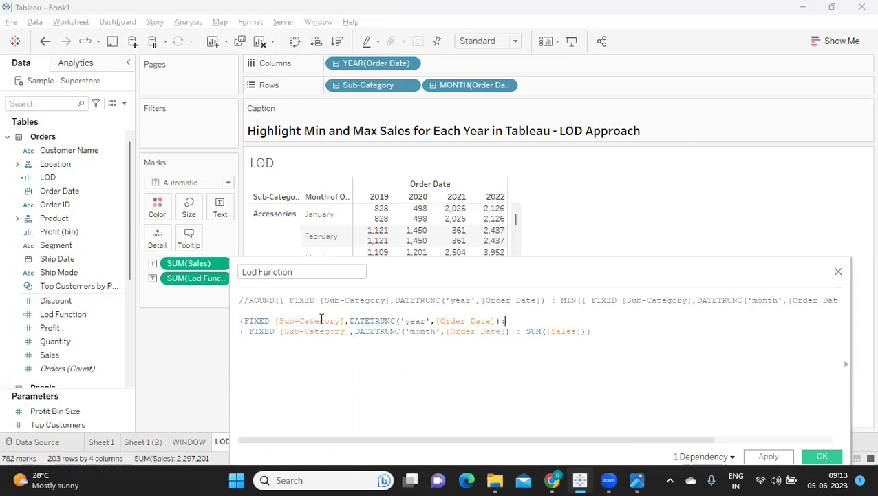
pyautogui.write('(')
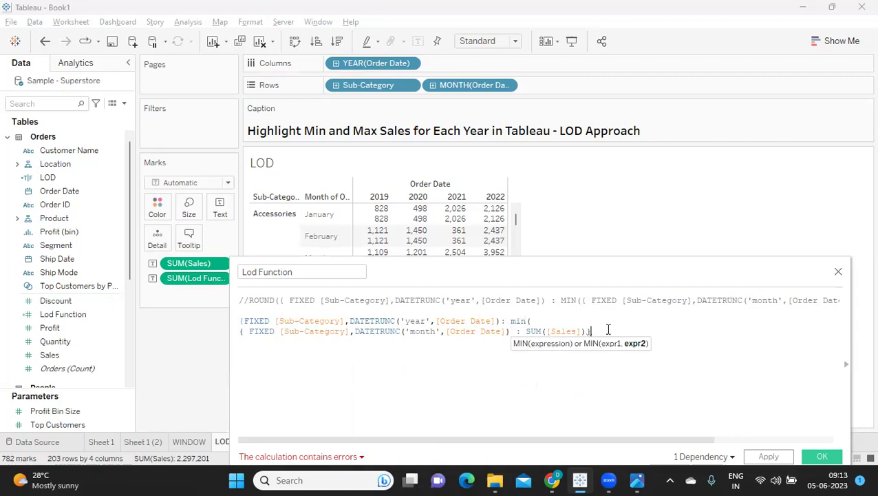
pyautogui.write(')')
pyautogui.write(',')
pyautogui.write('}')
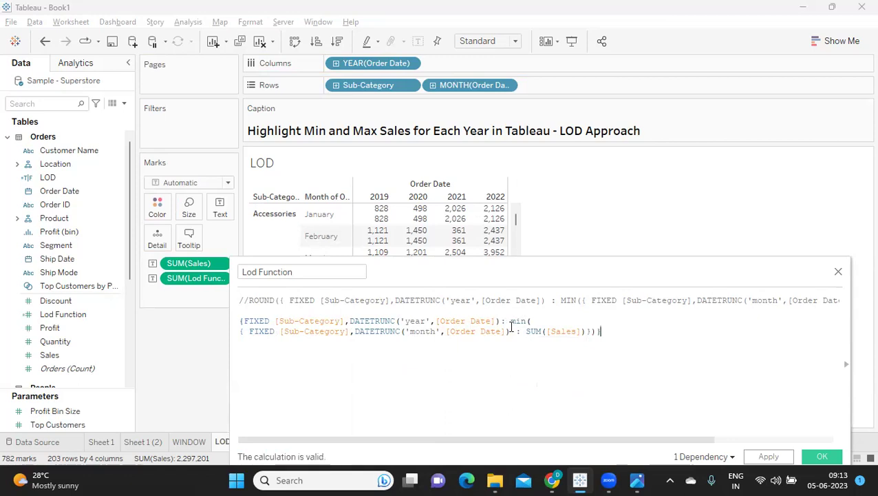
pyautogui.moveTo(374, 201)
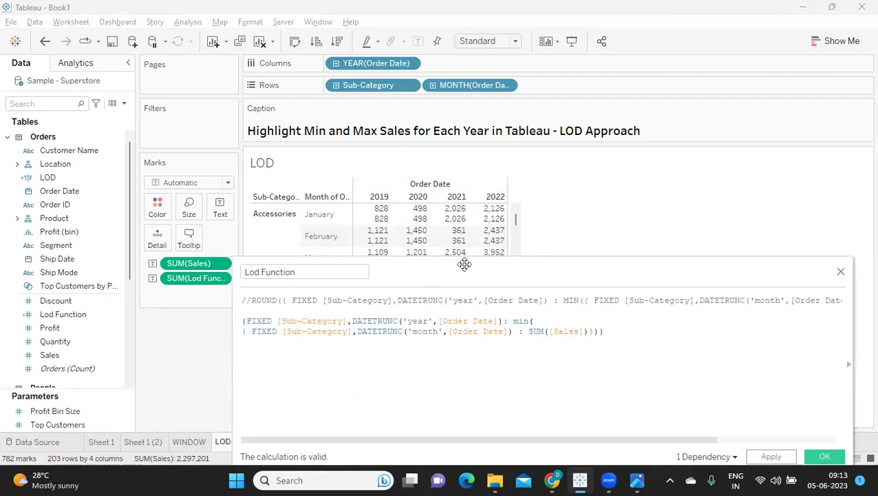
# - Apply the yearly MIN calculation and resize the editor beside the table
pyautogui.moveTo(434, 274); pyautogui.dragTo(656, 167)
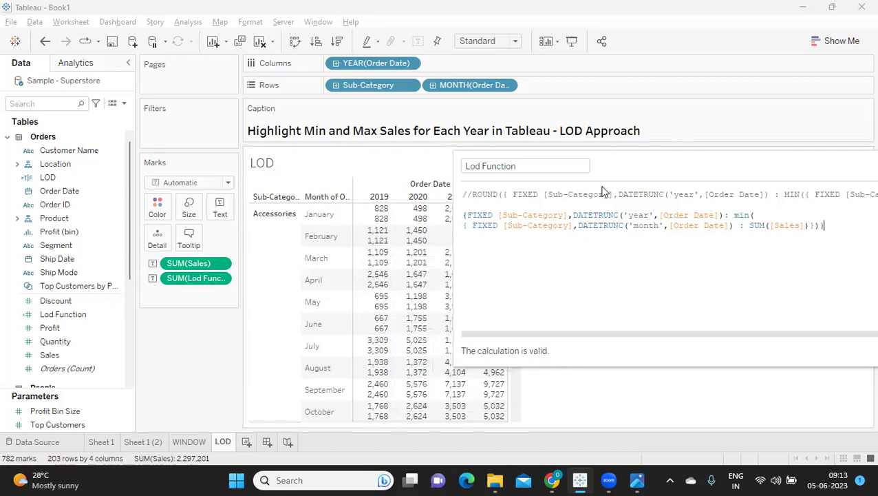
pyautogui.moveTo(631, 163); pyautogui.dragTo(449, 139)
pyautogui.click(806, 328)
pyautogui.moveTo(603, 141); pyautogui.dragTo(877, 161)
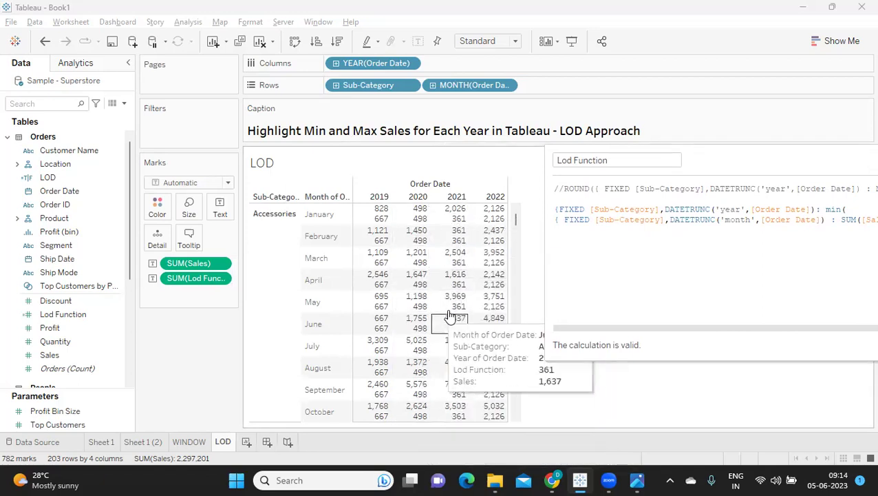
pyautogui.moveTo(634, 159); pyautogui.dragTo(398, 181)
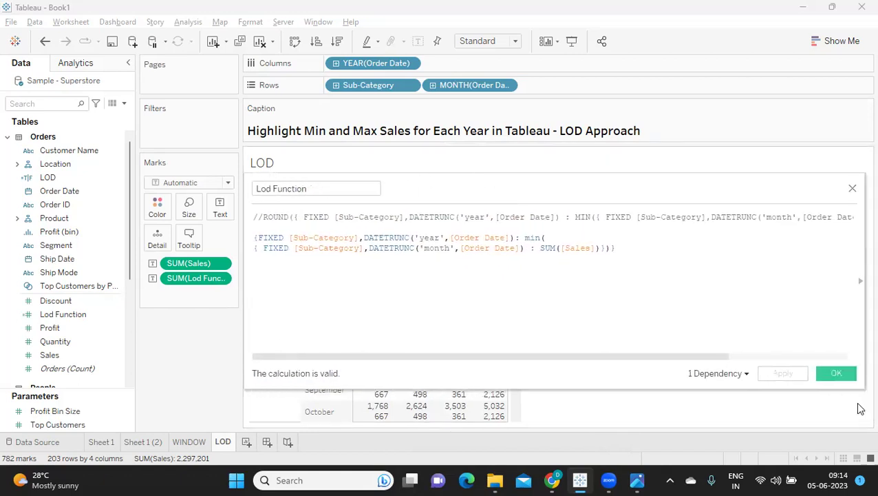
pyautogui.moveTo(859, 389); pyautogui.dragTo(727, 379)
pyautogui.moveTo(546, 193); pyautogui.dragTo(668, 281)
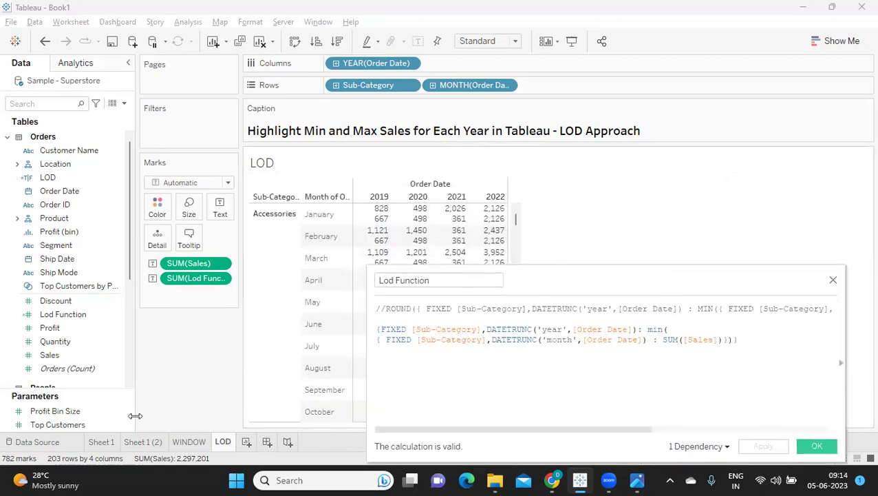
# - Show the WINDOW sheet's orange min/max table next to the calculation editor
pyautogui.click(182, 442)
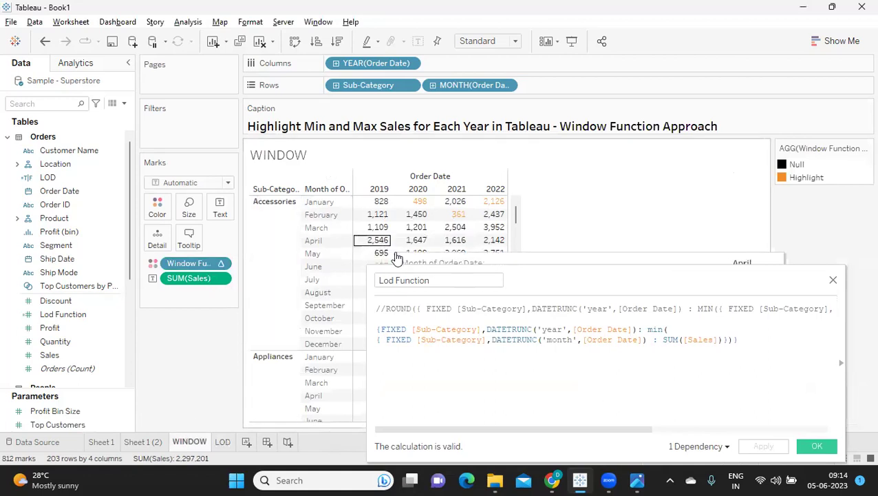
pyautogui.moveTo(522, 282); pyautogui.dragTo(619, 226)
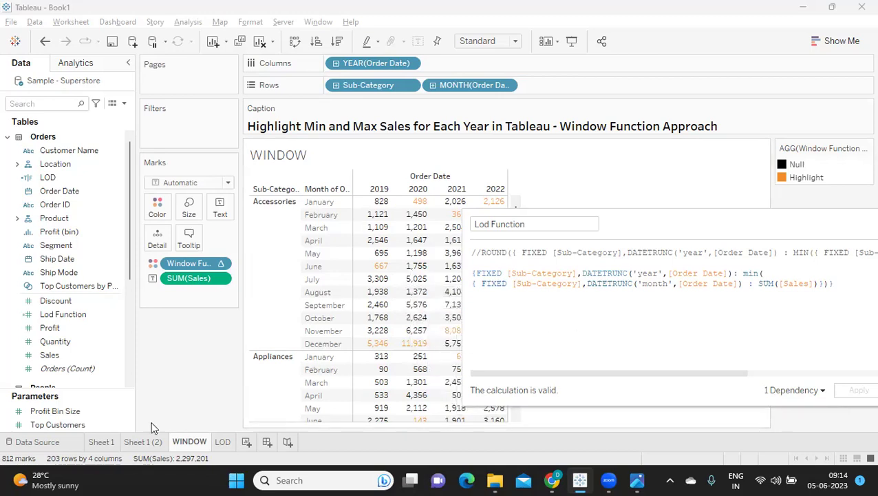
pyautogui.moveTo(680, 221); pyautogui.dragTo(514, 243)
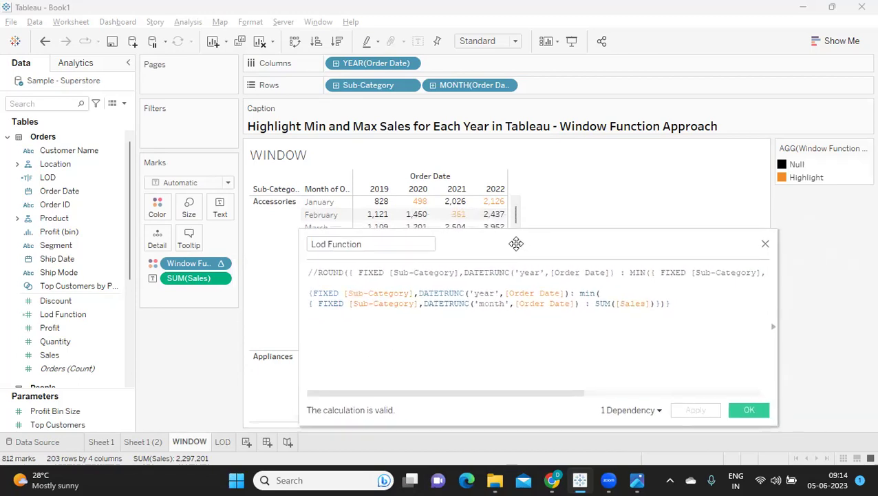
# - Add a new top line { FIXED [Sub-Category], month DATETRUNC, year DATETRUNC }
pyautogui.click(338, 285)
pyautogui.press('Return')
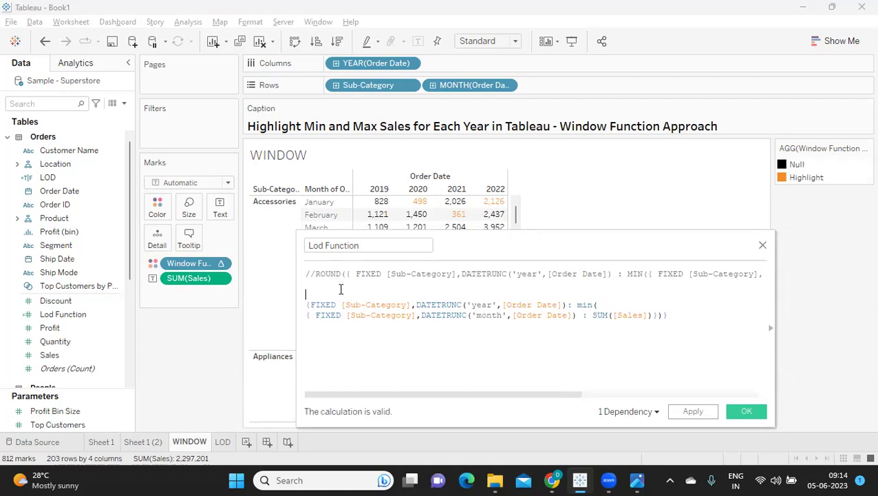
pyautogui.write('F')
pyautogui.press('BackSpace')
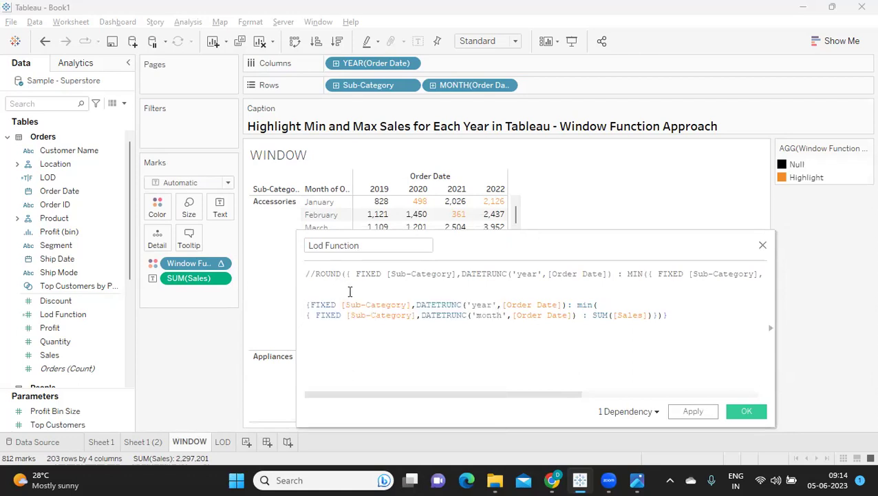
pyautogui.write('{ FIXED')
pyautogui.write(' [Sub')
pyautogui.press('Return')
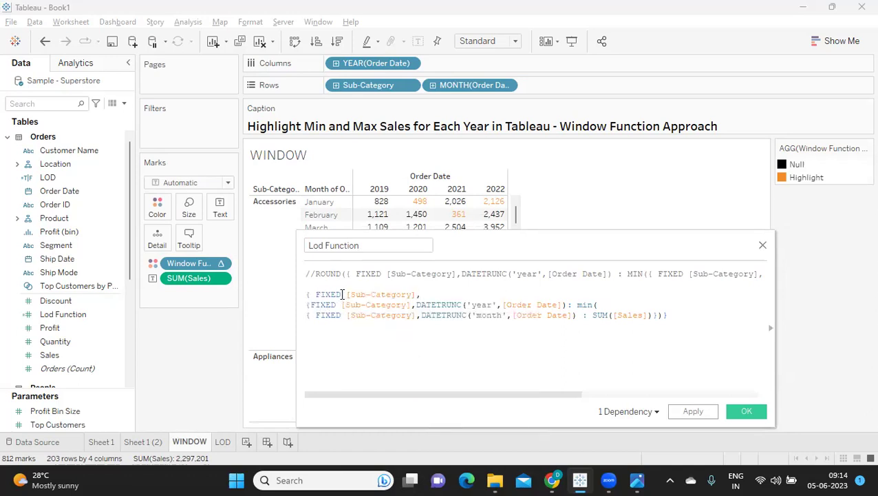
pyautogui.moveTo(421, 314); pyautogui.dragTo(577, 316)
pyautogui.hotkey('ctrl', 'c')
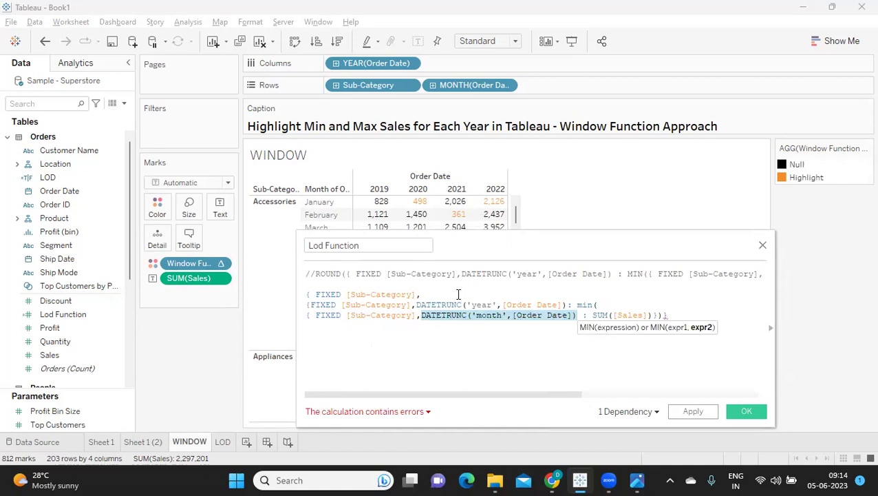
pyautogui.click(456, 293)
pyautogui.hotkey('ctrl', 'v')
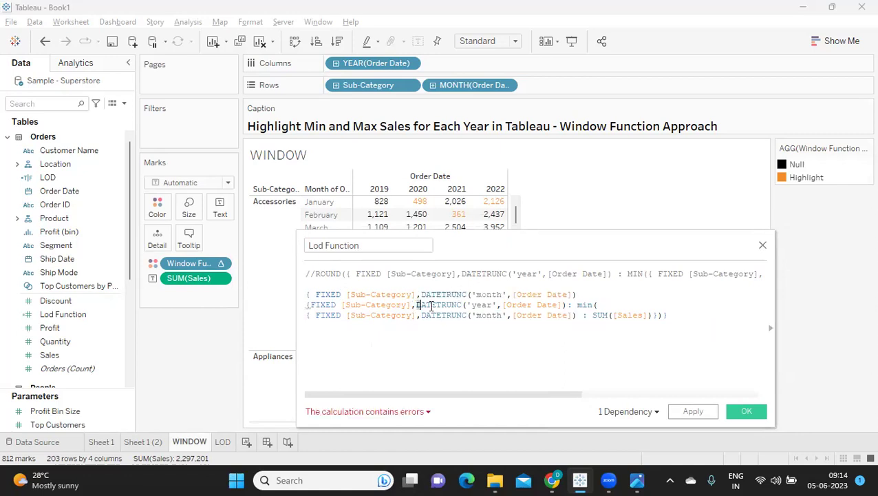
pyautogui.moveTo(416, 304); pyautogui.dragTo(568, 303)
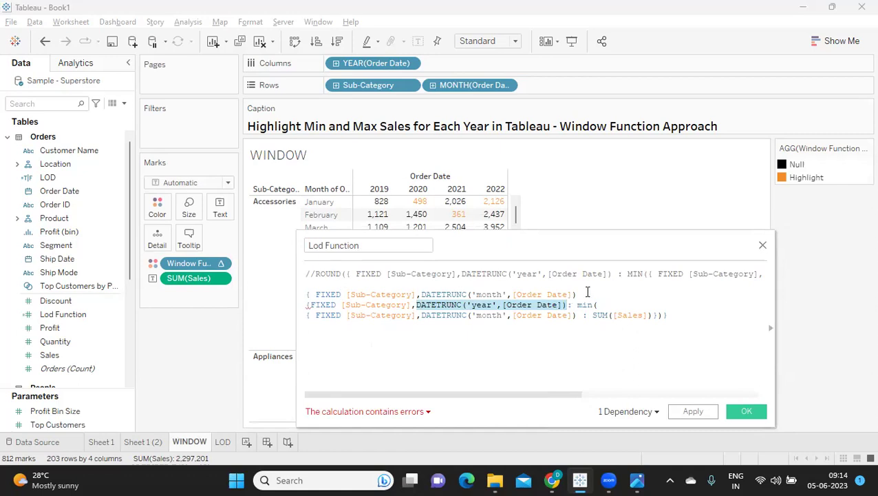
pyautogui.click(592, 292)
pyautogui.hotkey('ctrl', 'v')
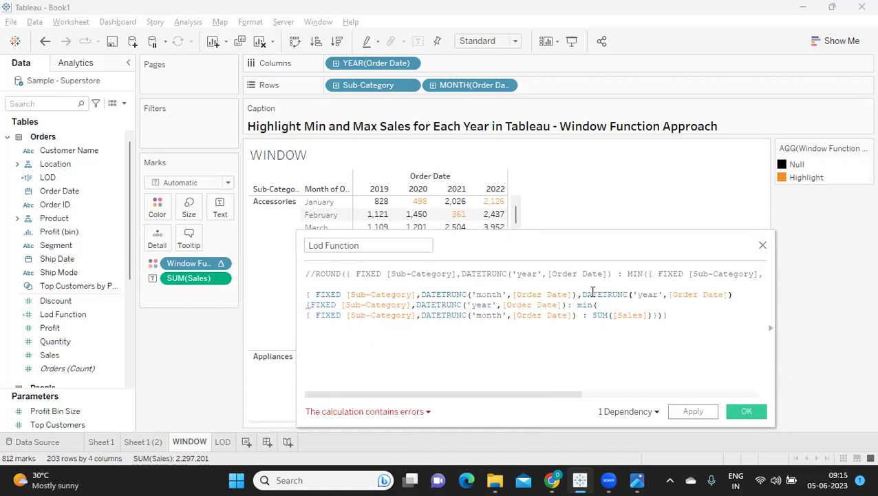
pyautogui.write('}=')
# - Finish the line with : SUM([Sales]) and = to compare against the yearly MIN
pyautogui.moveTo(299, 329); pyautogui.dragTo(100, 329)
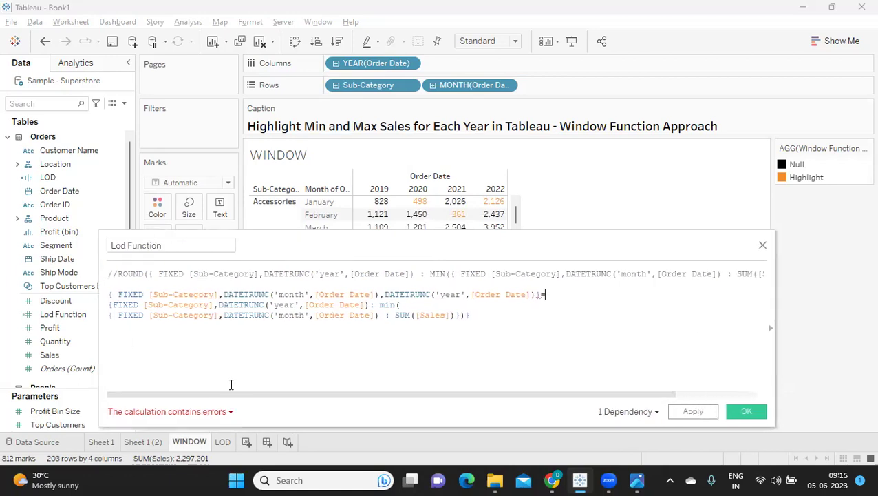
pyautogui.moveTo(557, 295); pyautogui.dragTo(98, 294)
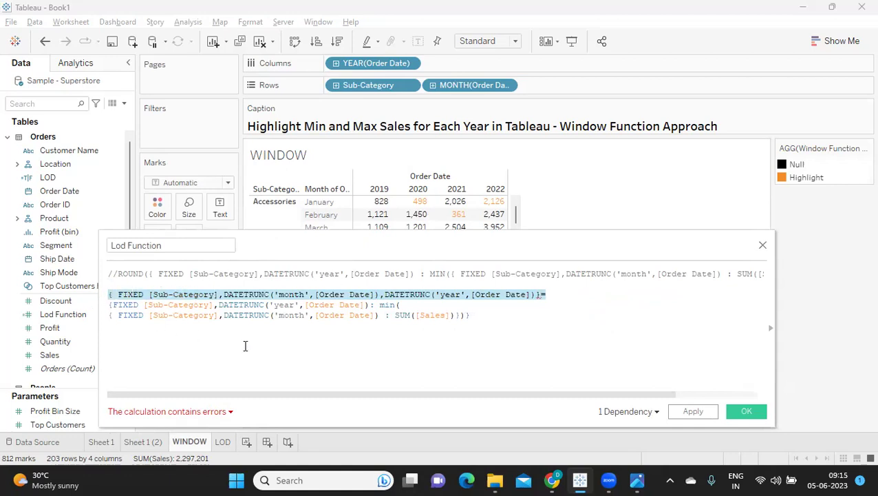
pyautogui.press('Delete')
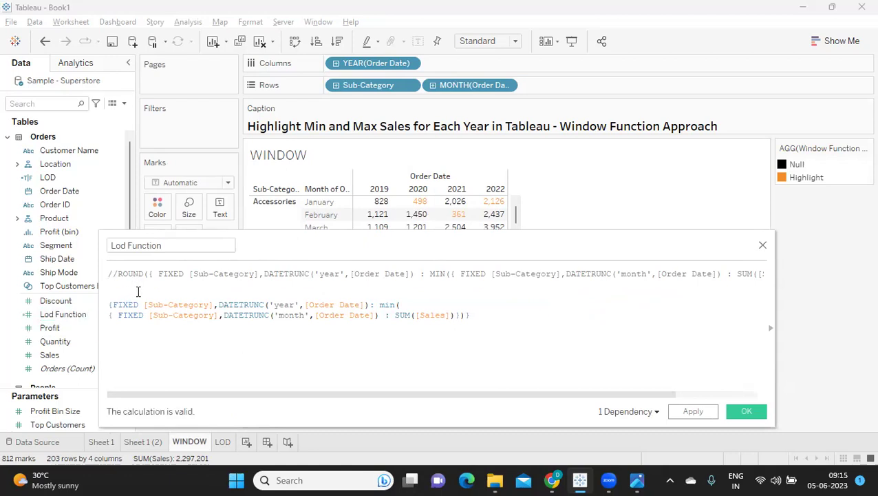
pyautogui.hotkey('ctrl', 'v')
pyautogui.write('=')
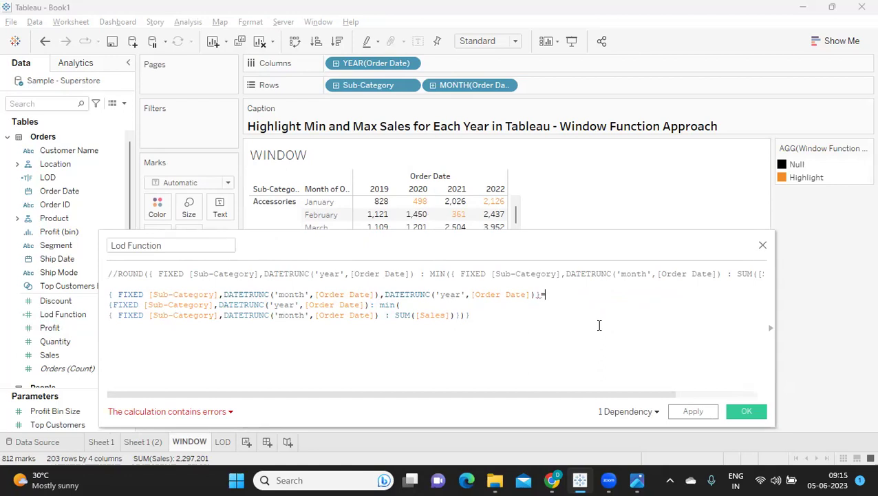
pyautogui.press('BackSpace')
pyautogui.press('BackSpace')
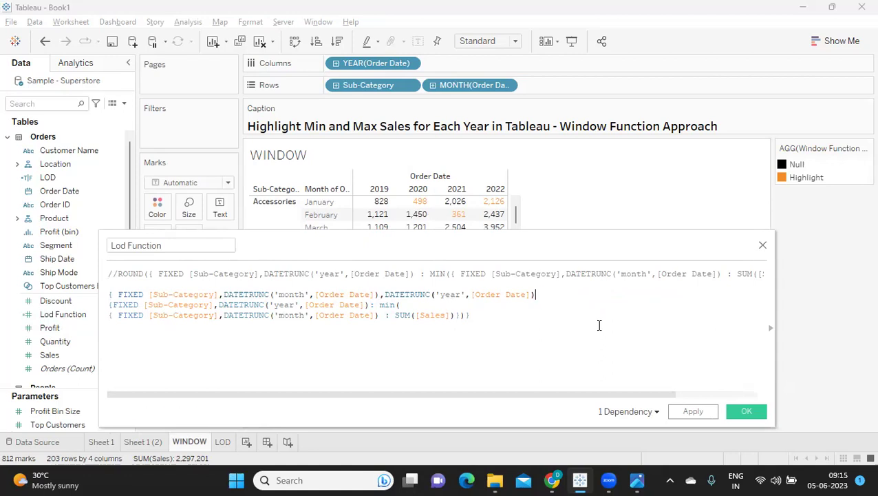
pyautogui.write(': sum(sal')
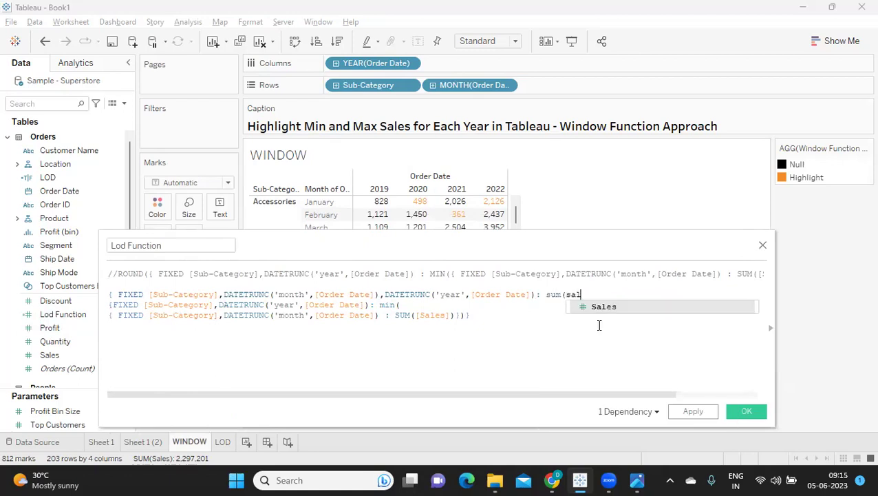
pyautogui.press('Return')
pyautogui.write(')}=')
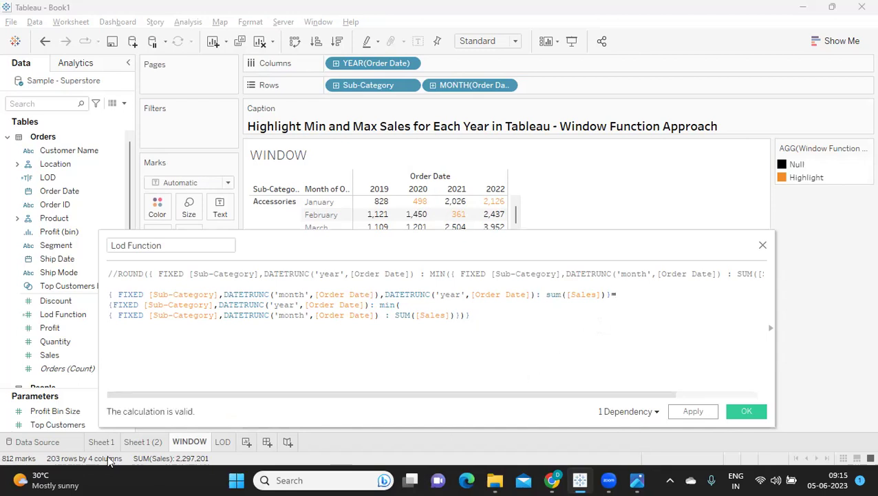
# - On the LOD sheet, apply and save the Lod Function calculation
pyautogui.click(222, 441)
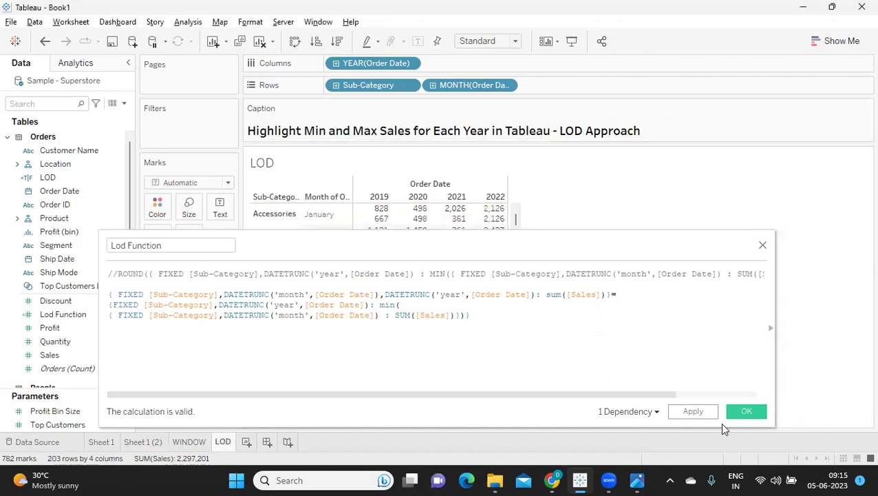
pyautogui.click(701, 411)
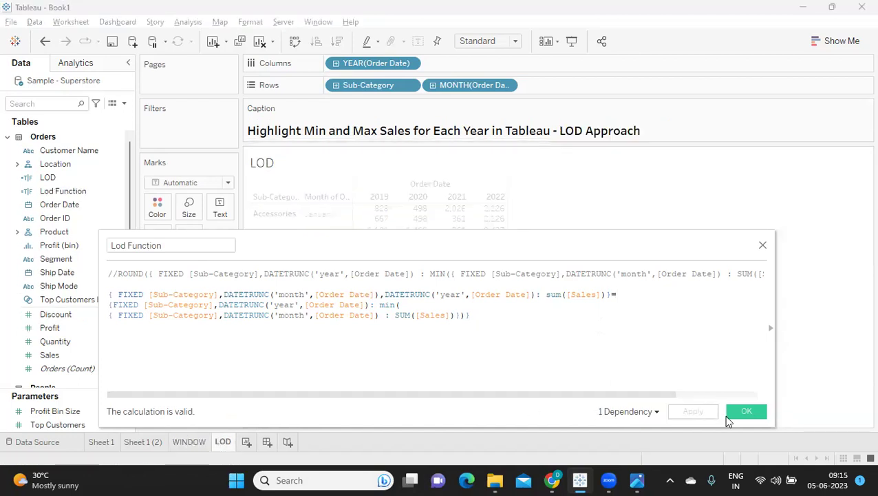
pyautogui.click(738, 415)
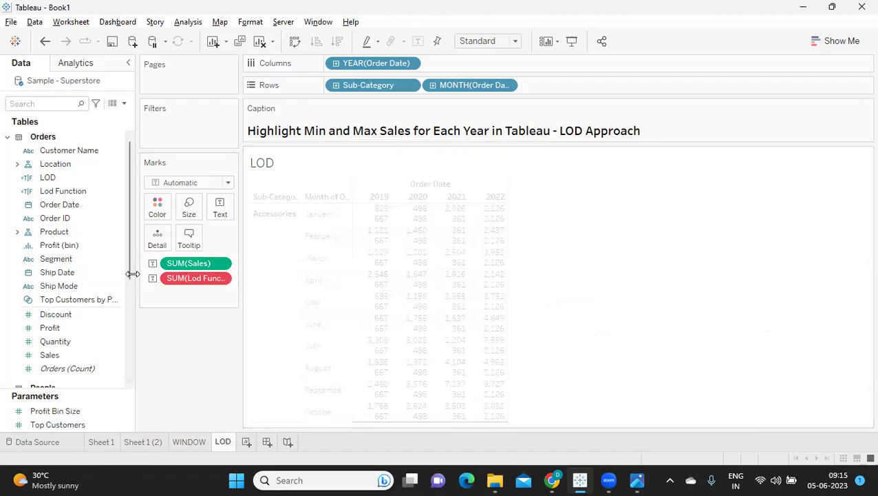
# - Replace SUM(Lod Function) with the True/False Lod Function on Text
pyautogui.moveTo(188, 280); pyautogui.dragTo(192, 345)
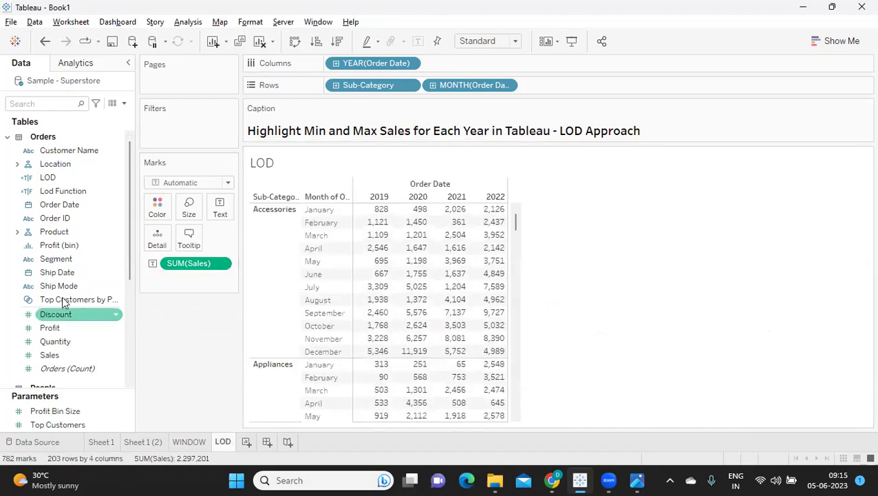
pyautogui.moveTo(48, 191); pyautogui.dragTo(219, 214)
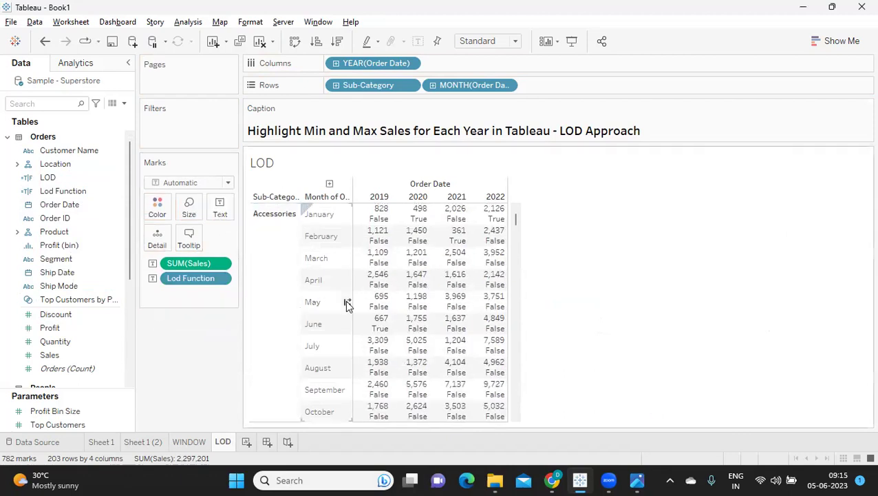
pyautogui.moveTo(381, 332)
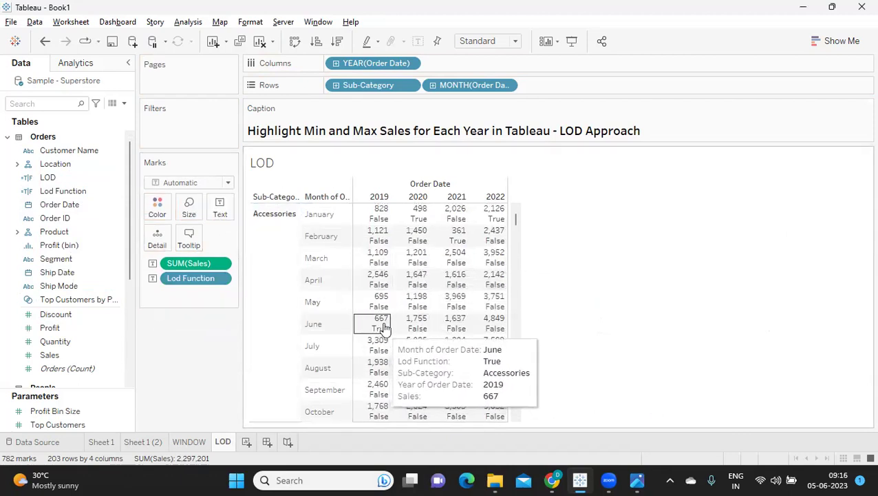
pyautogui.moveTo(411, 330)
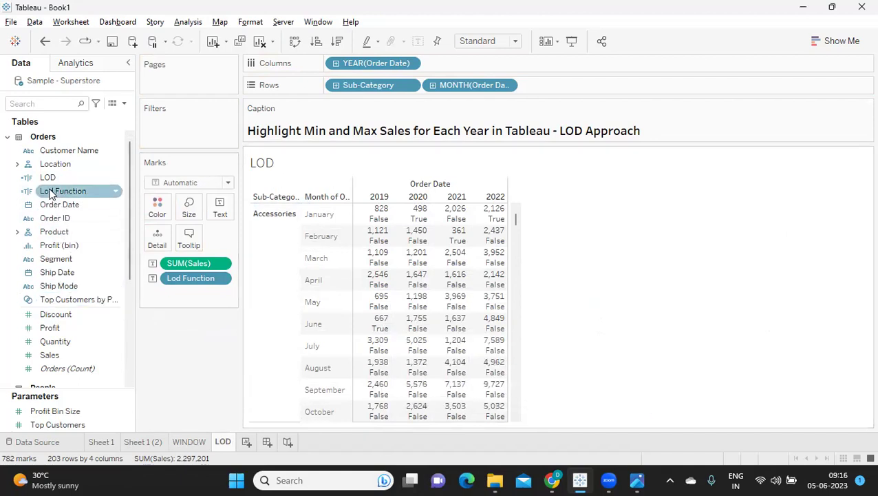
# - Move Lod Function from Text to Color, turning the True minimum months orange
pyautogui.moveTo(168, 276); pyautogui.dragTo(157, 206)
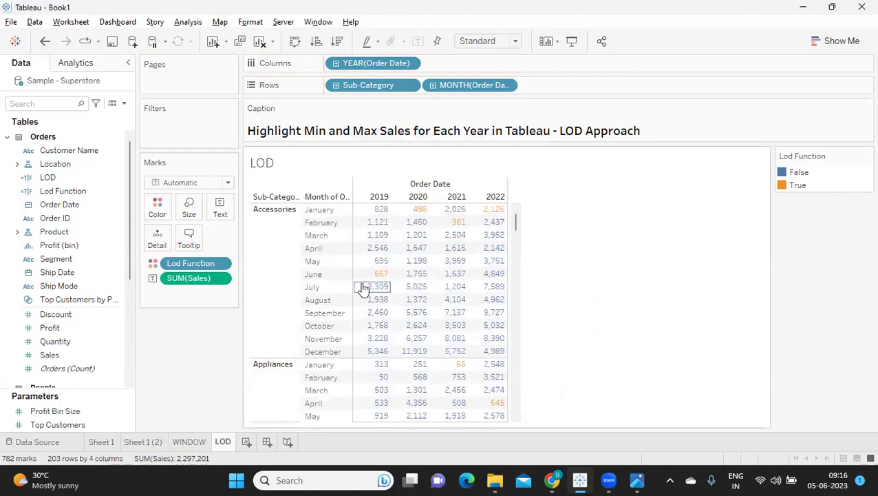
pyautogui.moveTo(378, 279)
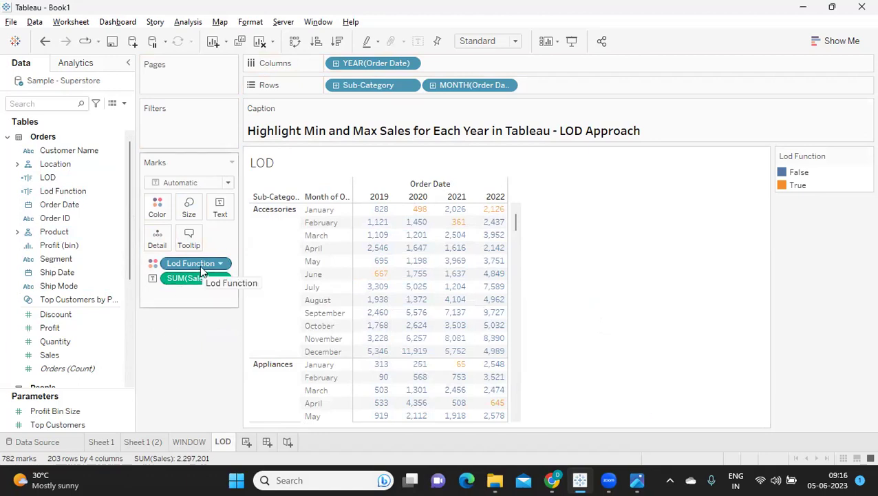
pyautogui.rightClick(113, 192)
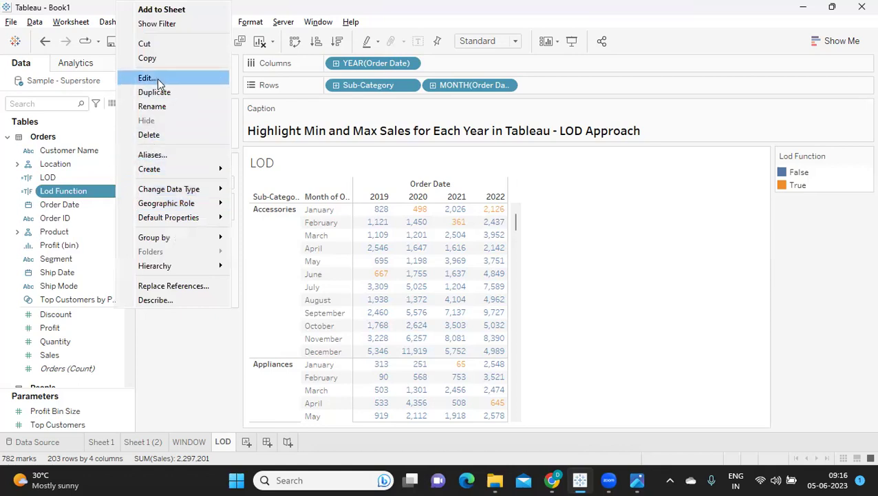
pyautogui.click(146, 77)
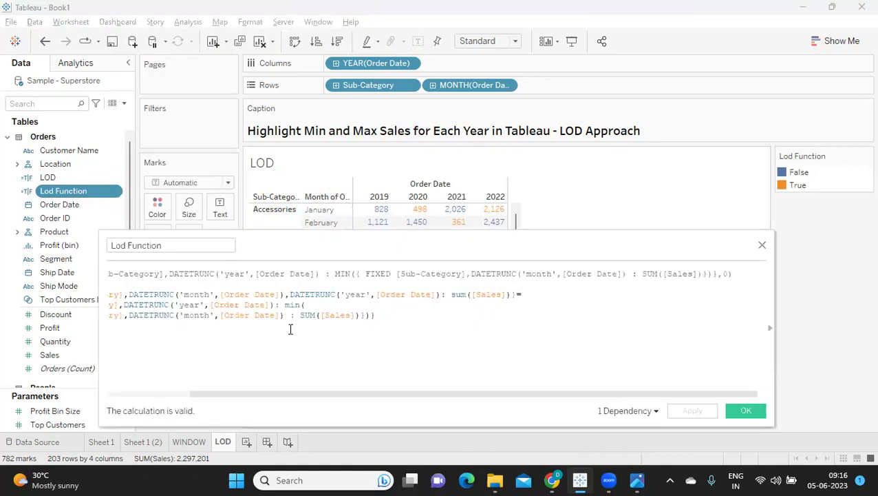
pyautogui.moveTo(284, 304); pyautogui.dragTo(296, 305)
pyautogui.moveTo(284, 396); pyautogui.dragTo(169, 410)
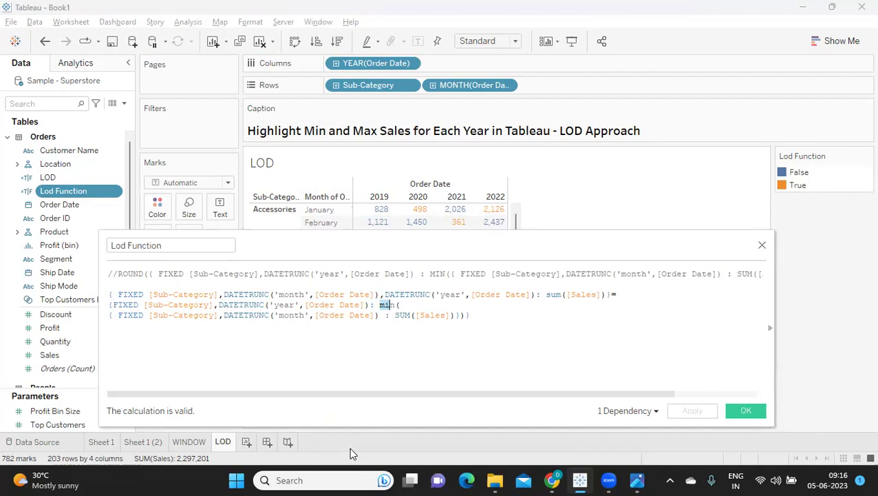
pyautogui.click(735, 410)
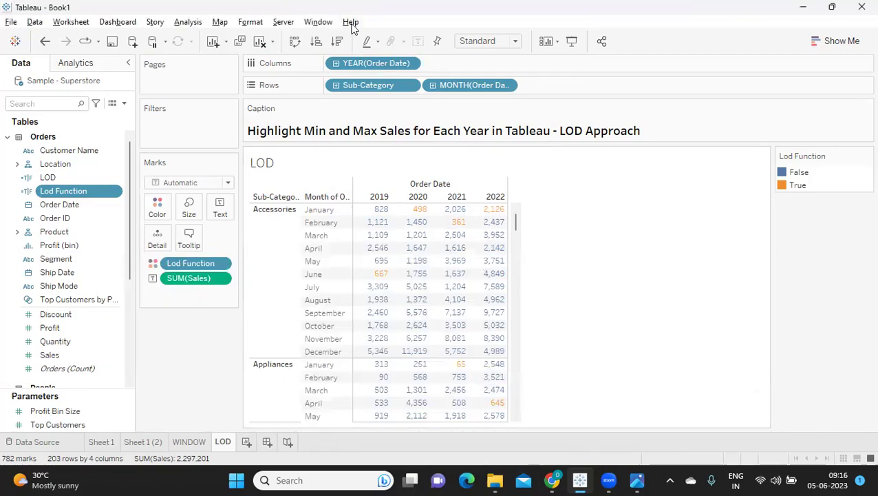